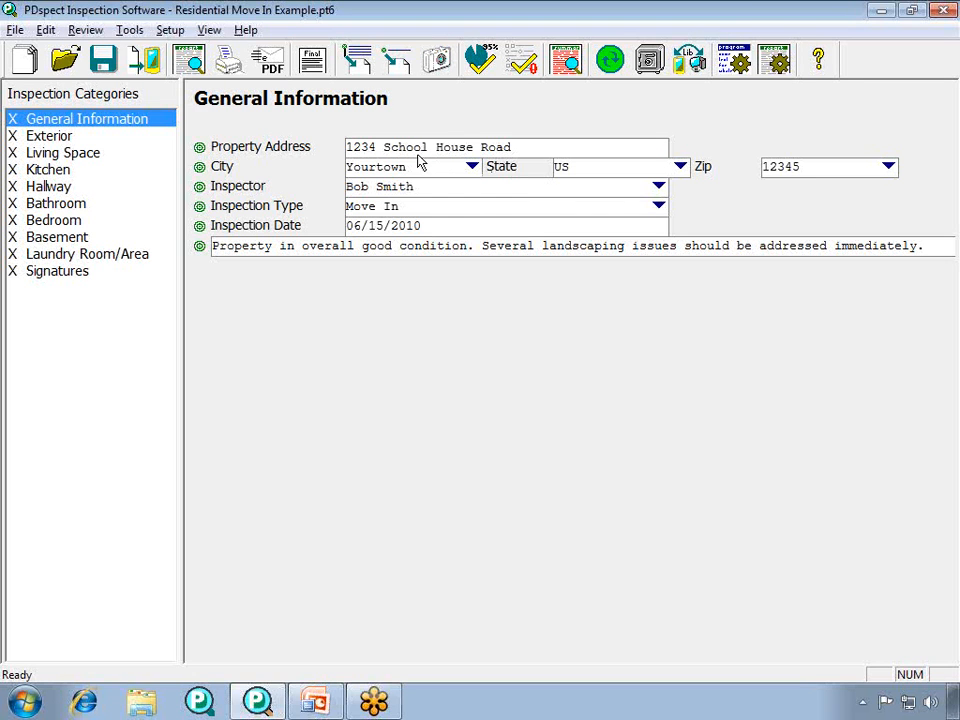
# - Review the margin and category header settings in the print options, leaving them unchanged
pyautogui.click(169, 31)
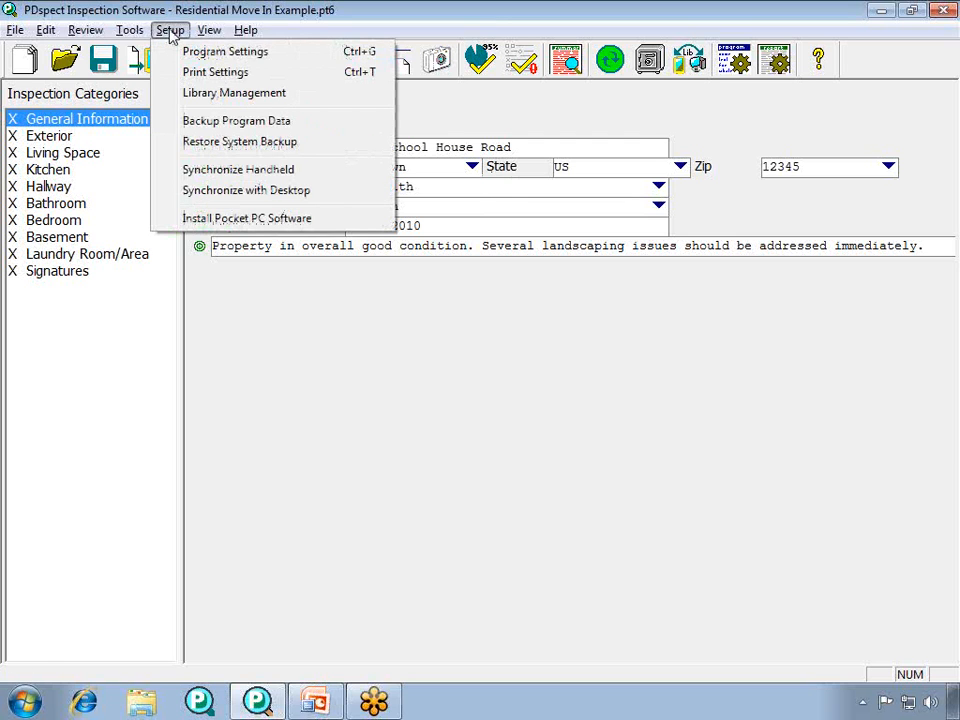
pyautogui.click(185, 77)
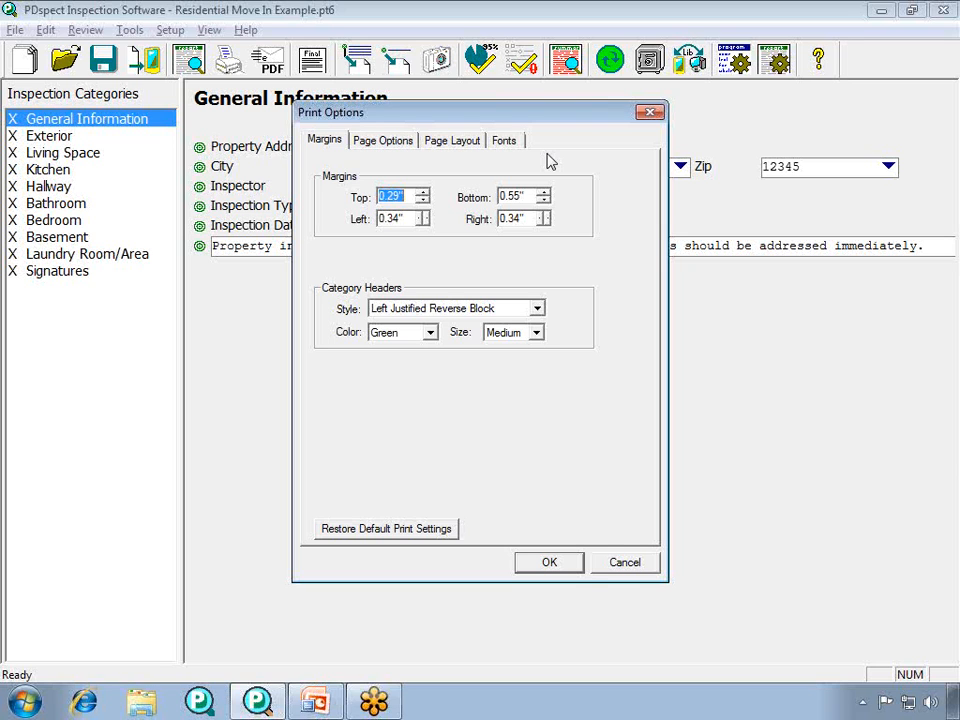
pyautogui.click(602, 564)
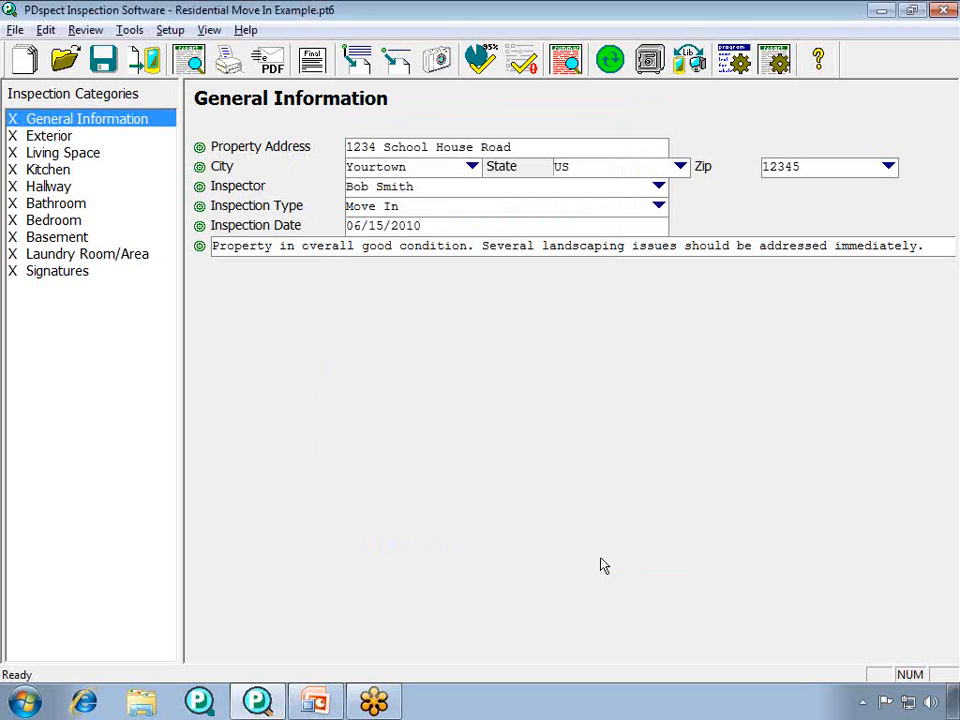
# - Preview the printed inspection report up to page 3, examining the category sections up close
pyautogui.click(16, 30)
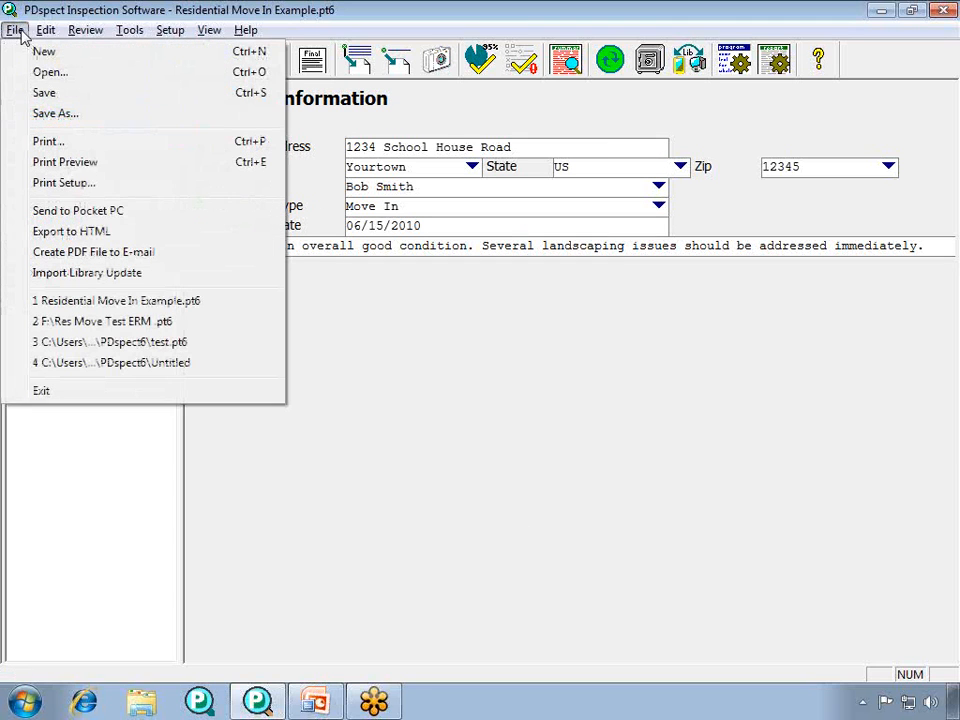
pyautogui.click(103, 168)
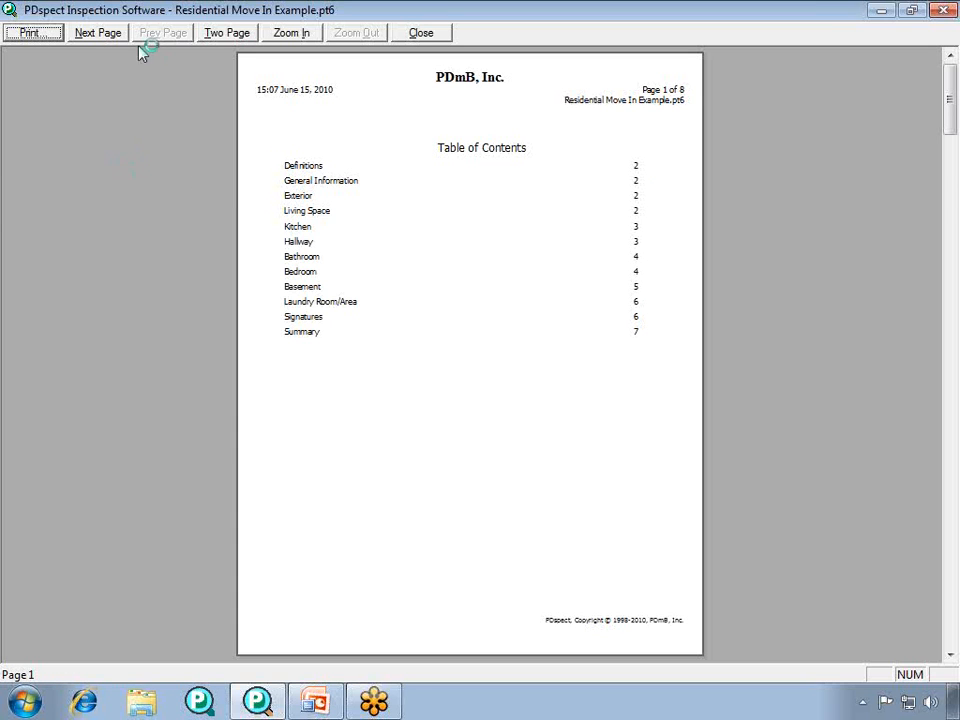
pyautogui.click(112, 35)
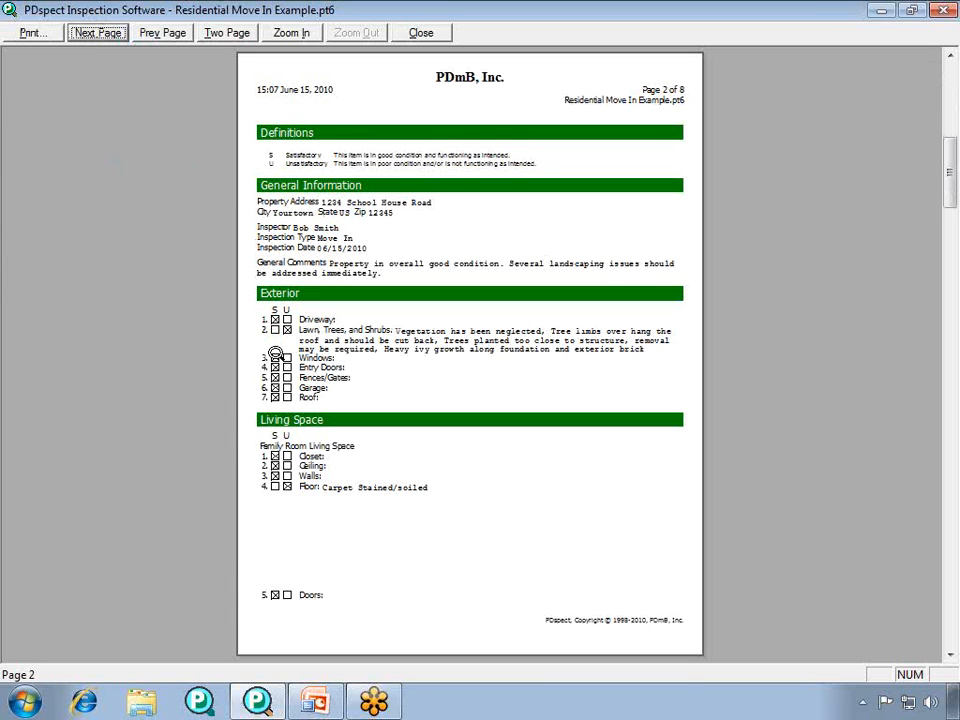
pyautogui.click(275, 352)
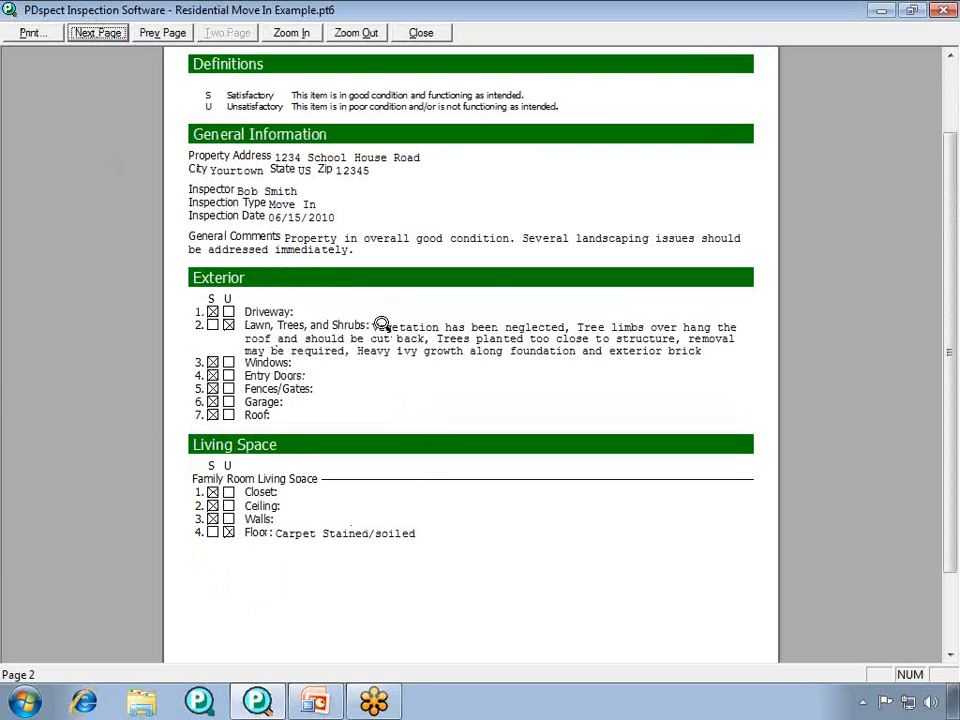
pyautogui.click(92, 33)
pyautogui.moveTo(955, 316); pyautogui.dragTo(954, 240)
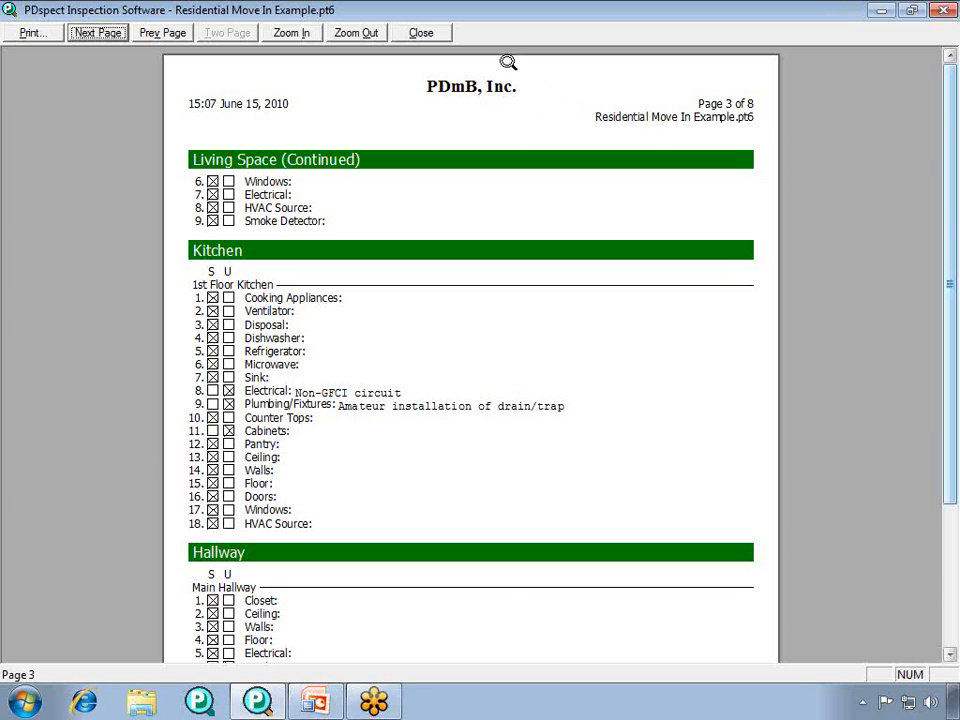
pyautogui.click(418, 33)
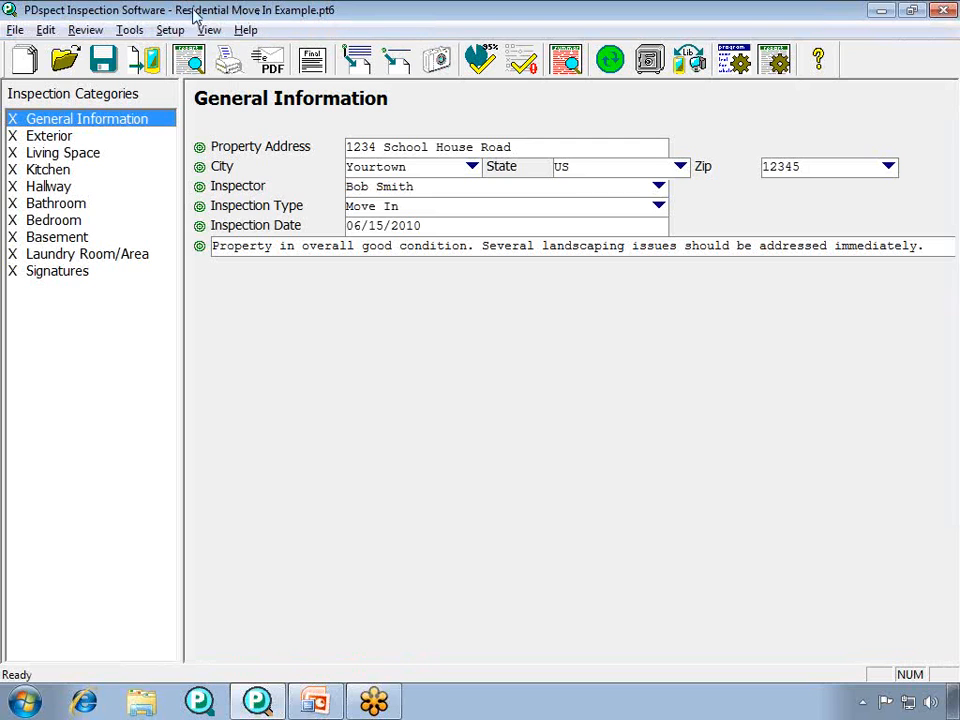
# - Enable printing a cover page at the beginning of each report and open the cover page settings
pyautogui.click(170, 32)
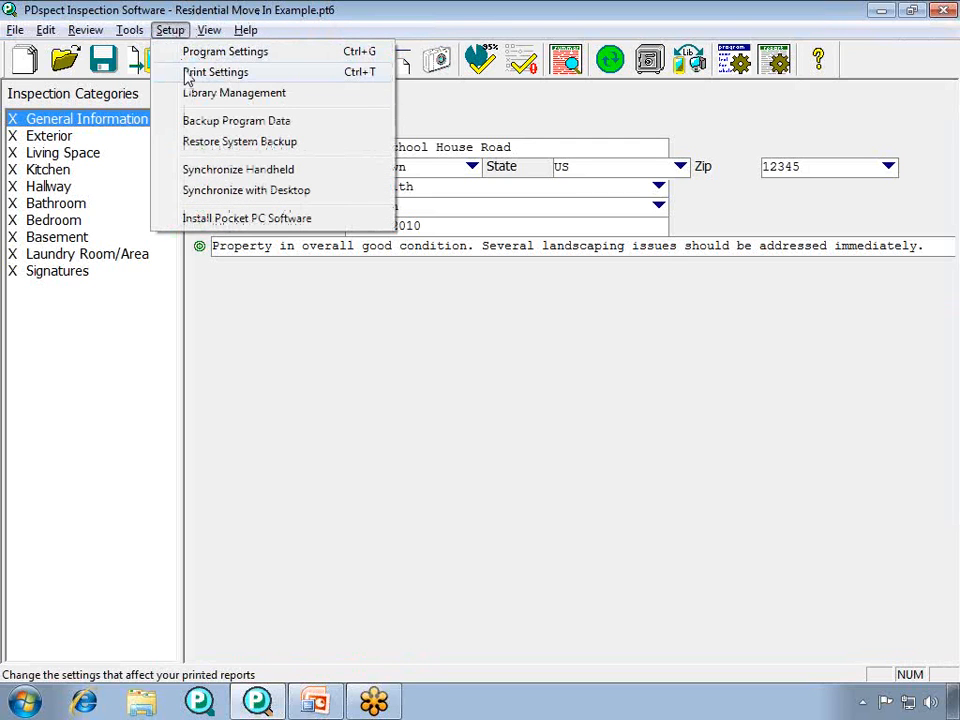
pyautogui.click(214, 72)
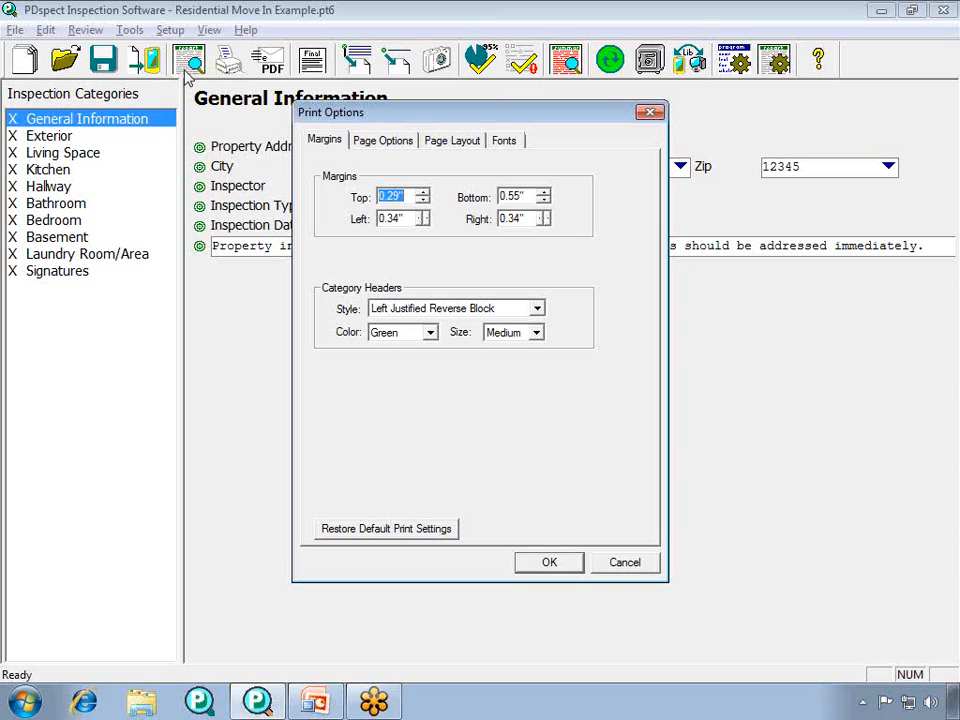
pyautogui.click(402, 146)
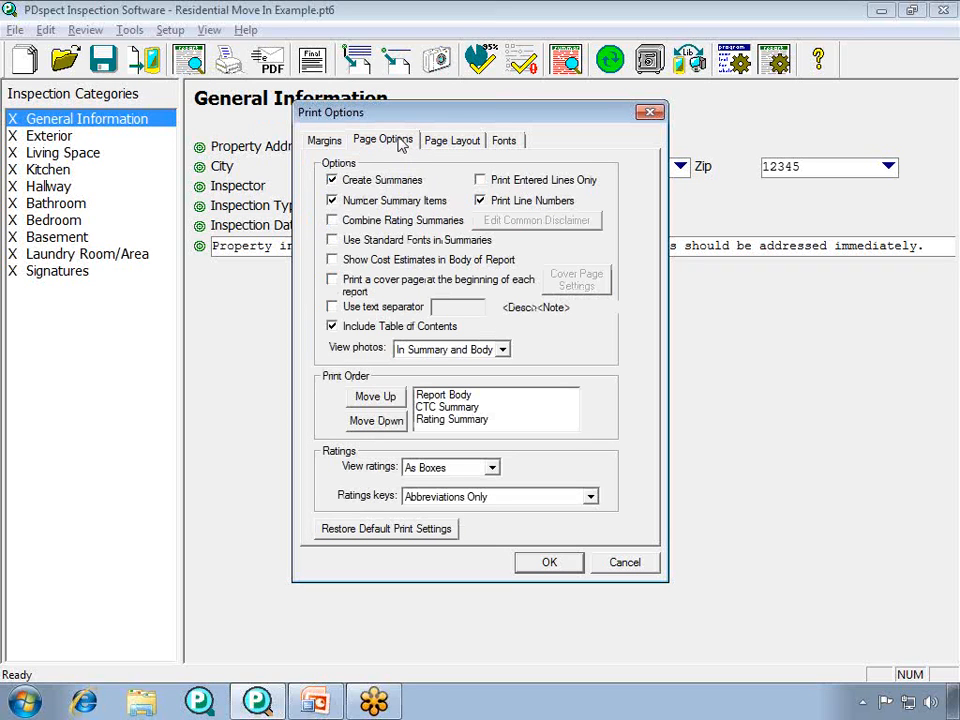
pyautogui.click(332, 282)
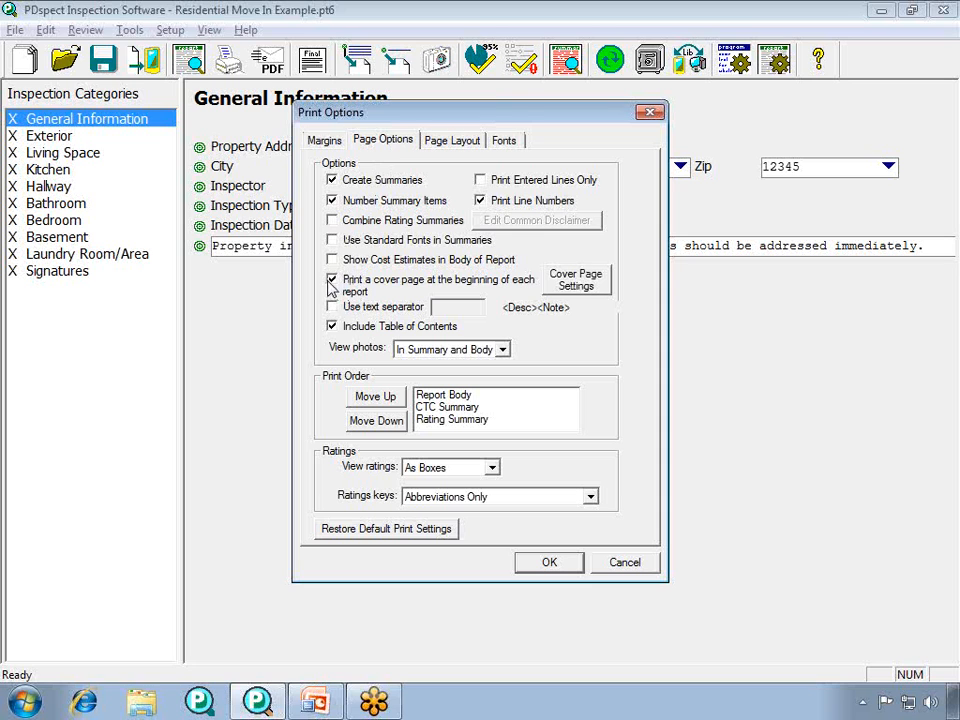
pyautogui.click(601, 288)
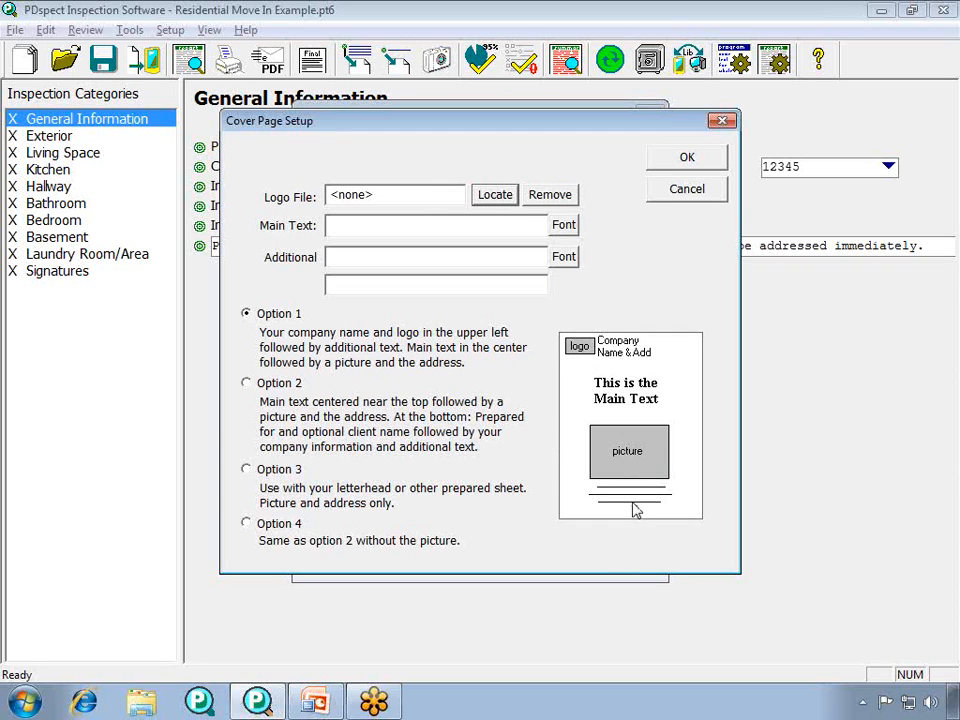
# - Compare cover page layout Options 2, 3 and 4, ending back on Option 1
pyautogui.click(247, 386)
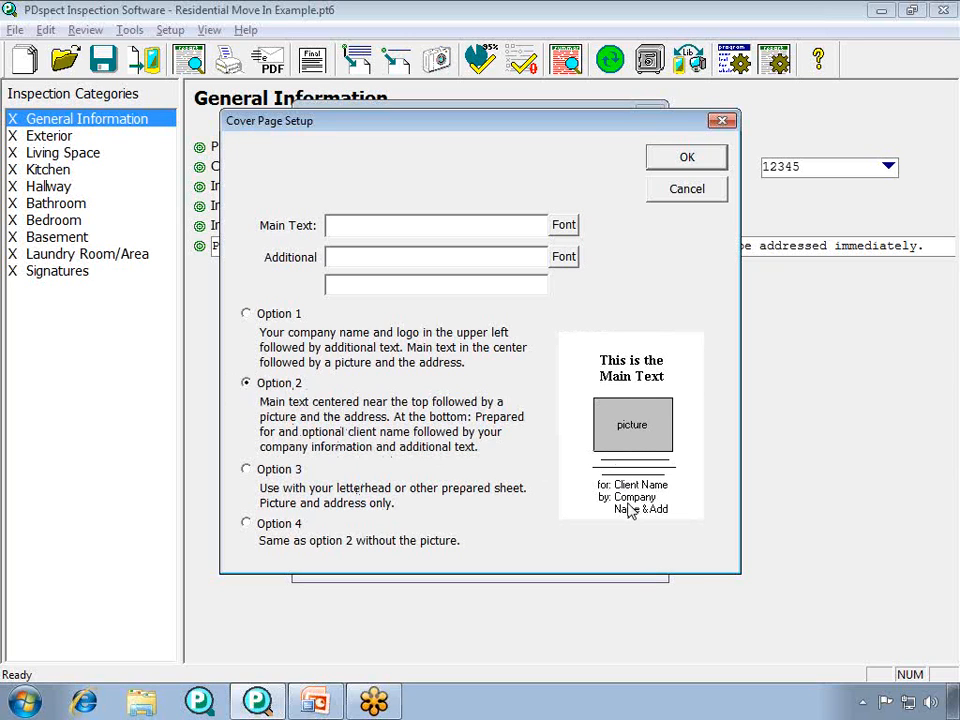
pyautogui.click(246, 470)
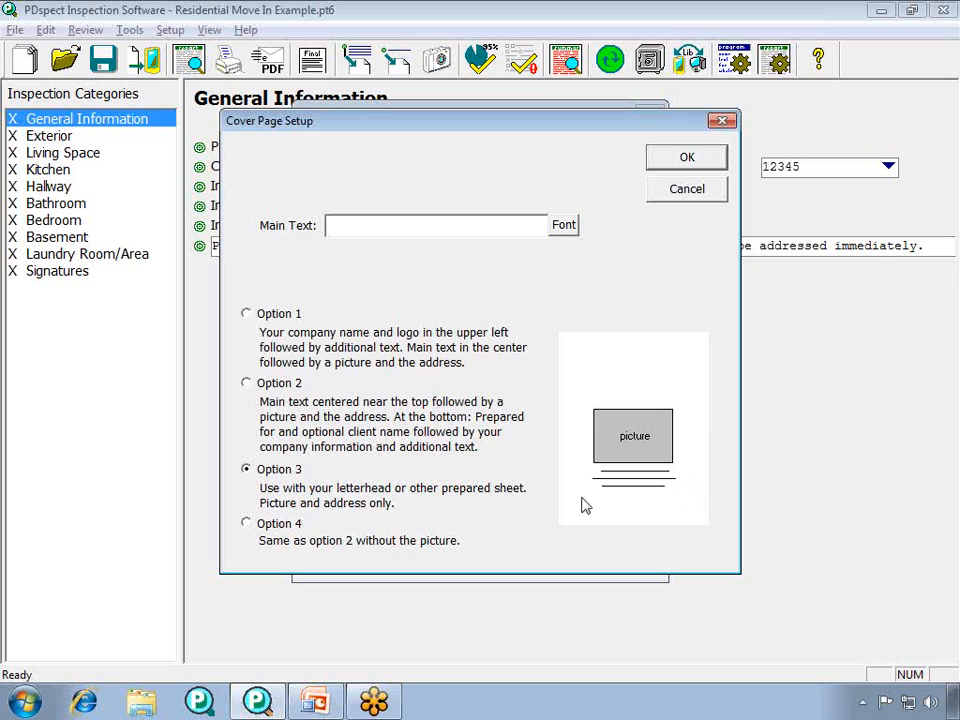
pyautogui.click(246, 524)
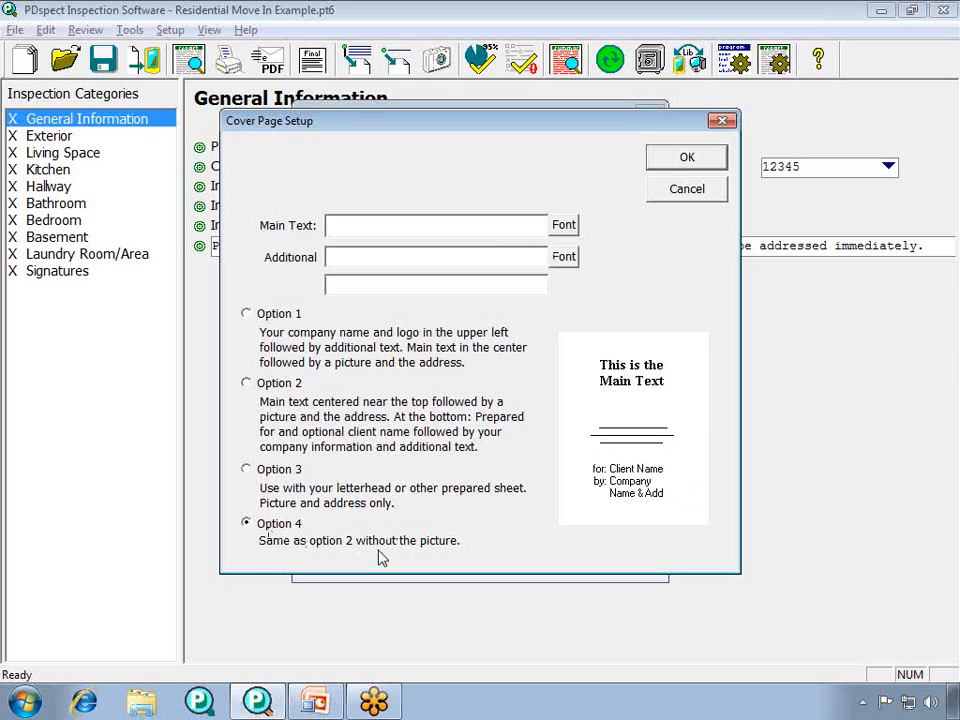
pyautogui.click(246, 314)
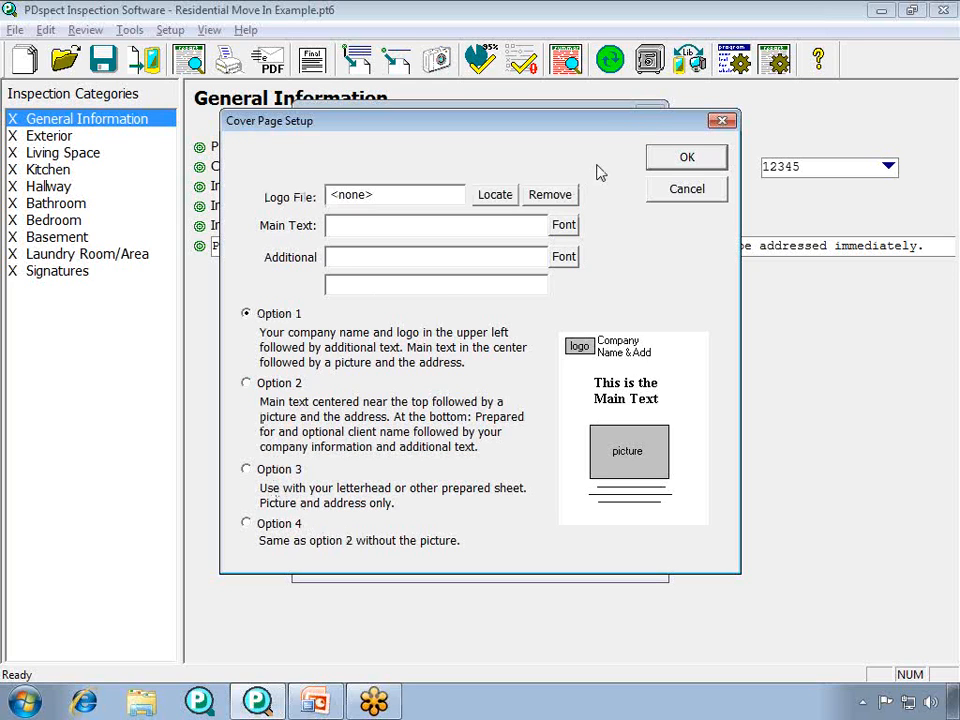
# - Use PDSlogo.bmp from the Sample Pics folder as the cover page logo, keeping its default image attributes
pyautogui.click(495, 195)
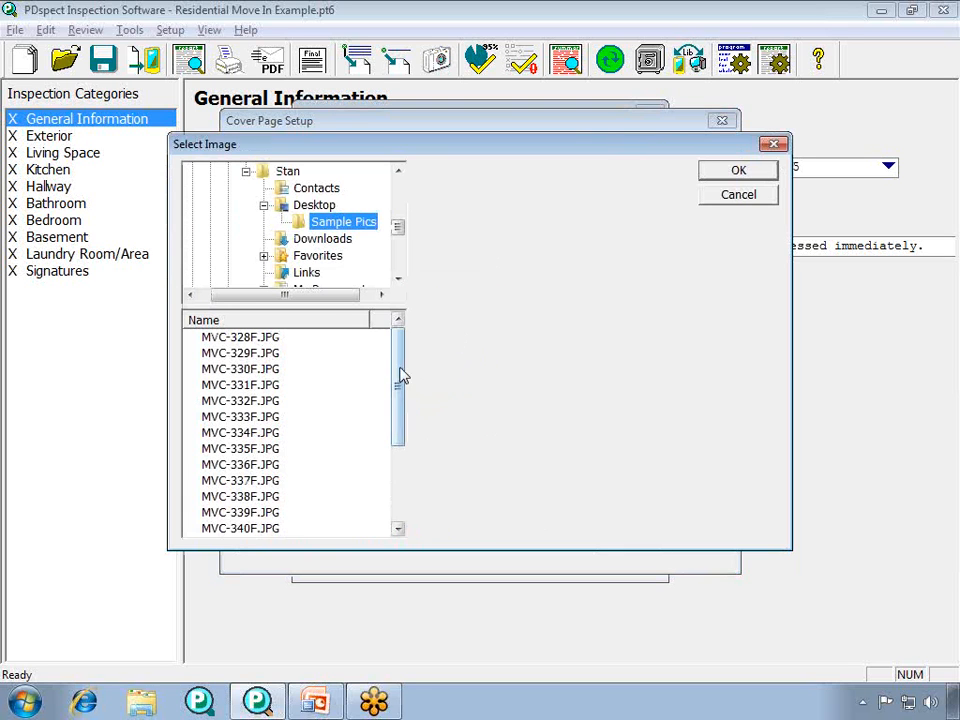
pyautogui.moveTo(401, 377); pyautogui.dragTo(392, 474)
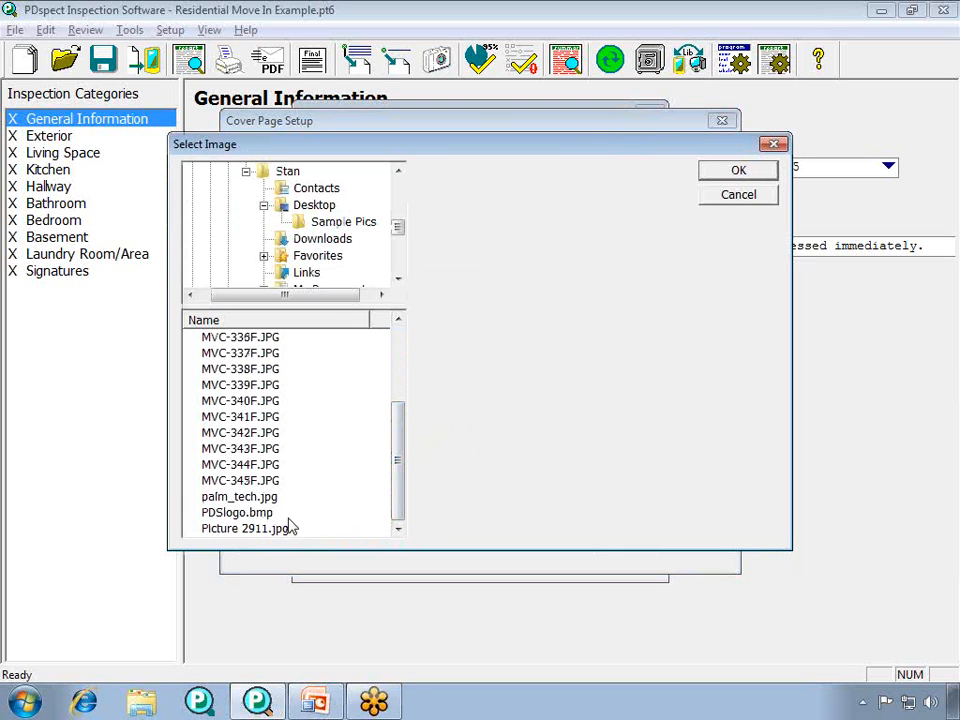
pyautogui.click(243, 515)
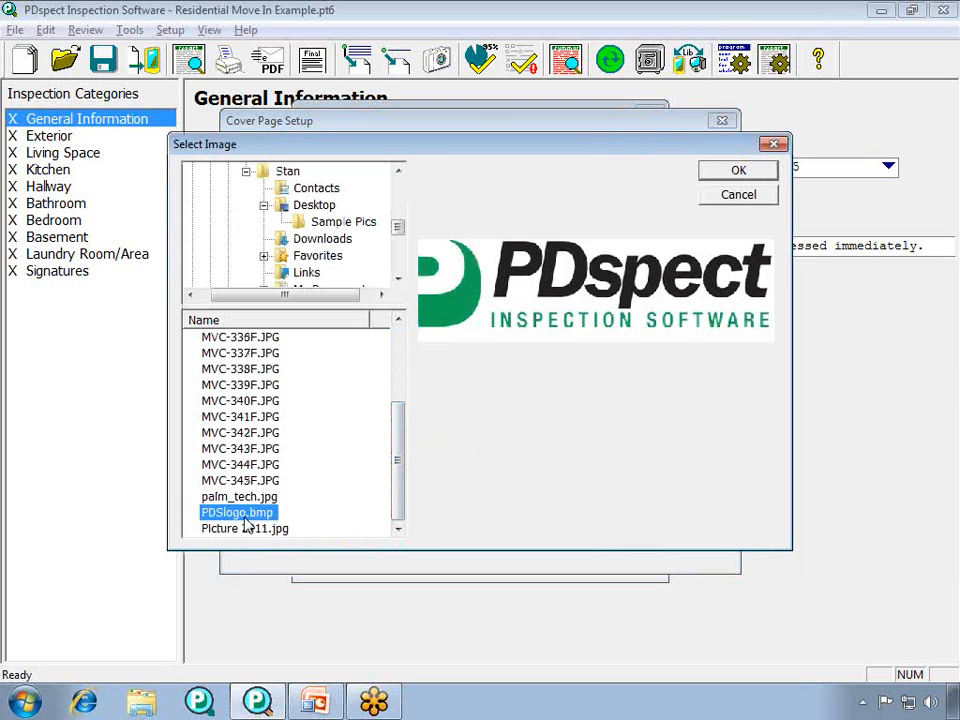
pyautogui.click(738, 172)
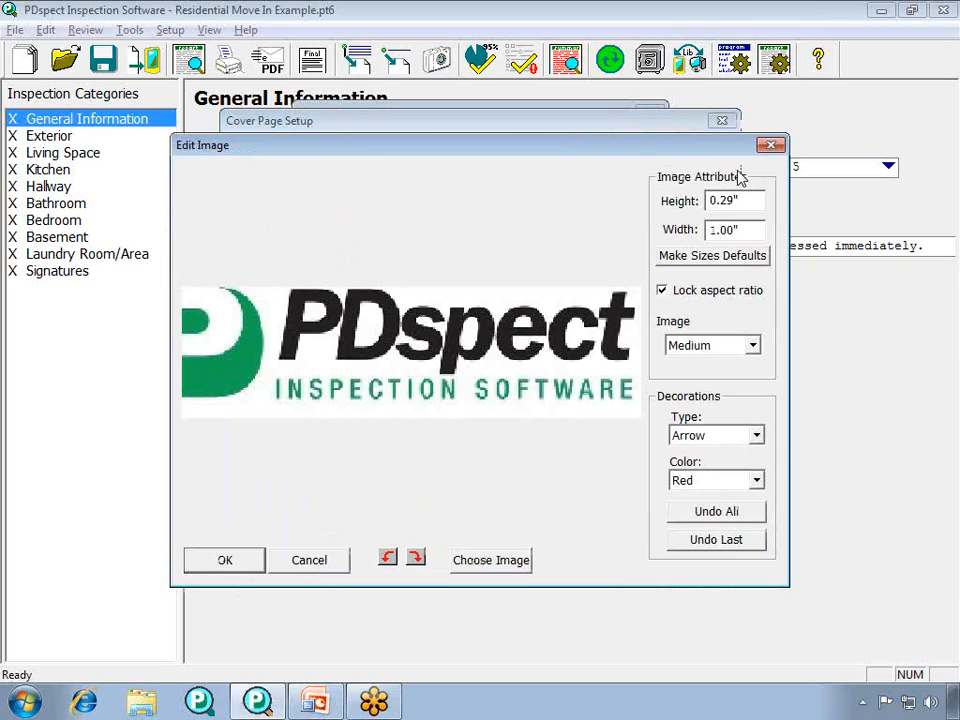
pyautogui.click(250, 567)
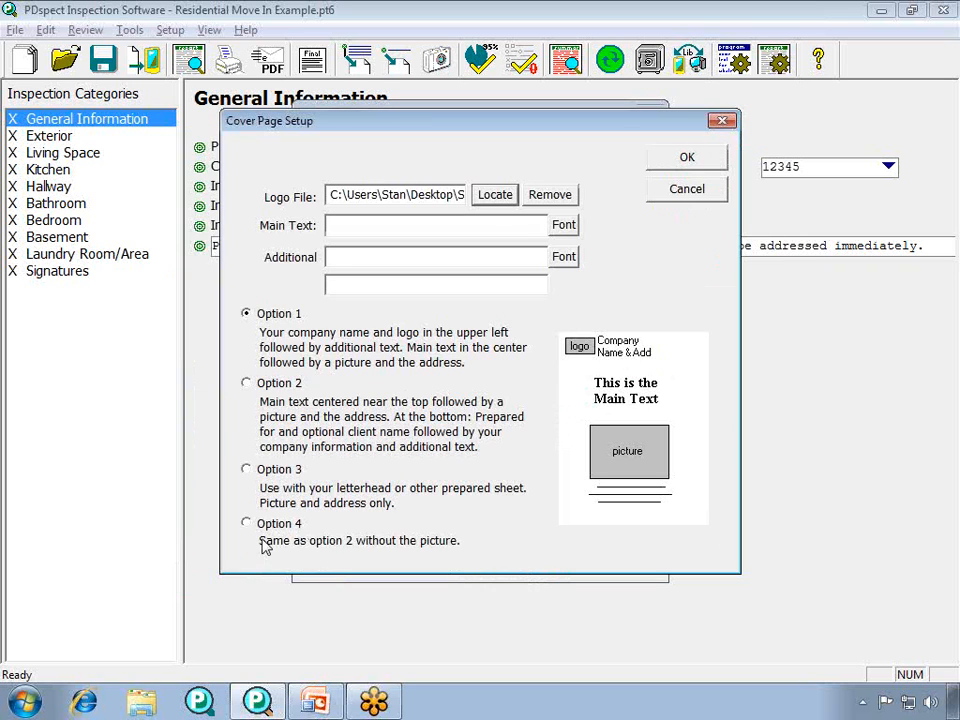
# - Set the cover page's main text to "Property Condition Report" and save the cover page and print settings
pyautogui.click(374, 231)
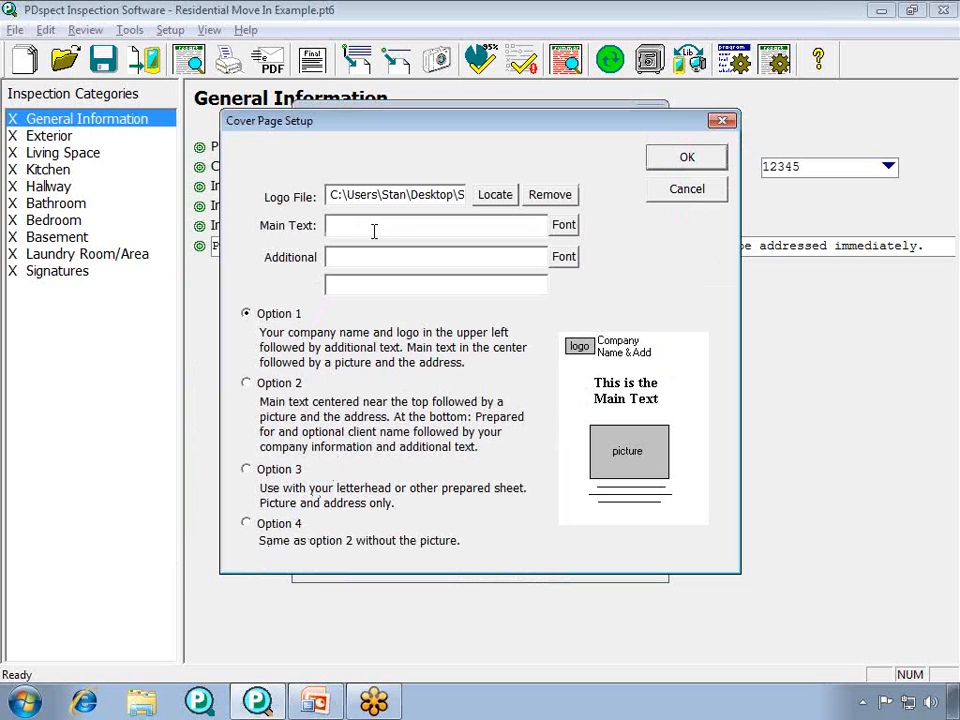
pyautogui.write('Property Condition Report')
pyautogui.click(680, 160)
pyautogui.click(553, 561)
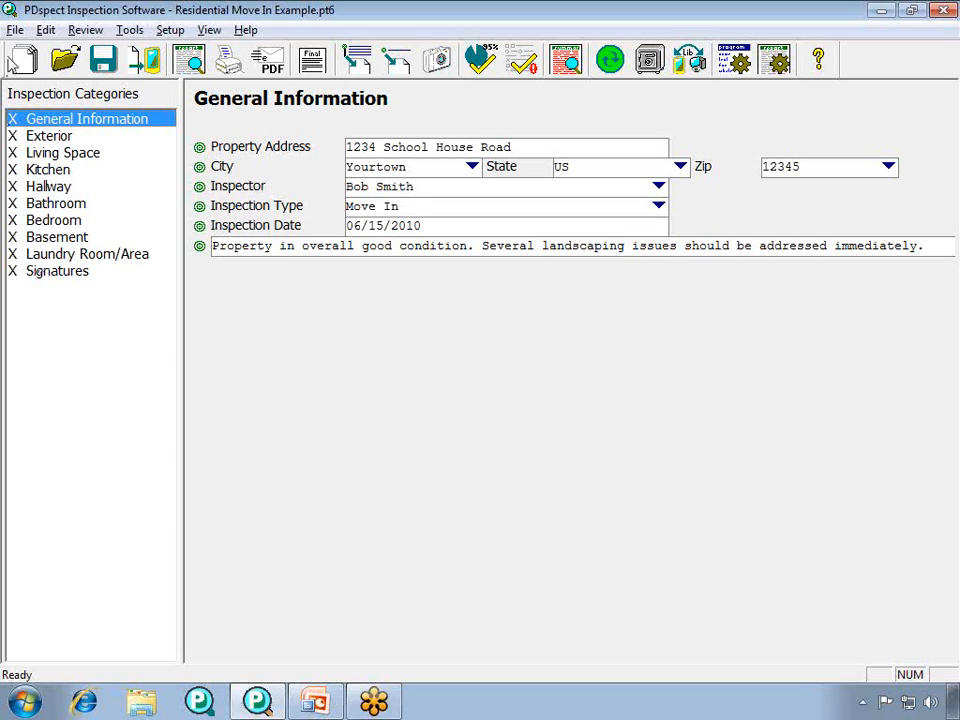
# - Generate the report's print preview using MVC-328F.JPG from Sample Pics as the cover picture and the filled-in property address
pyautogui.click(15, 30)
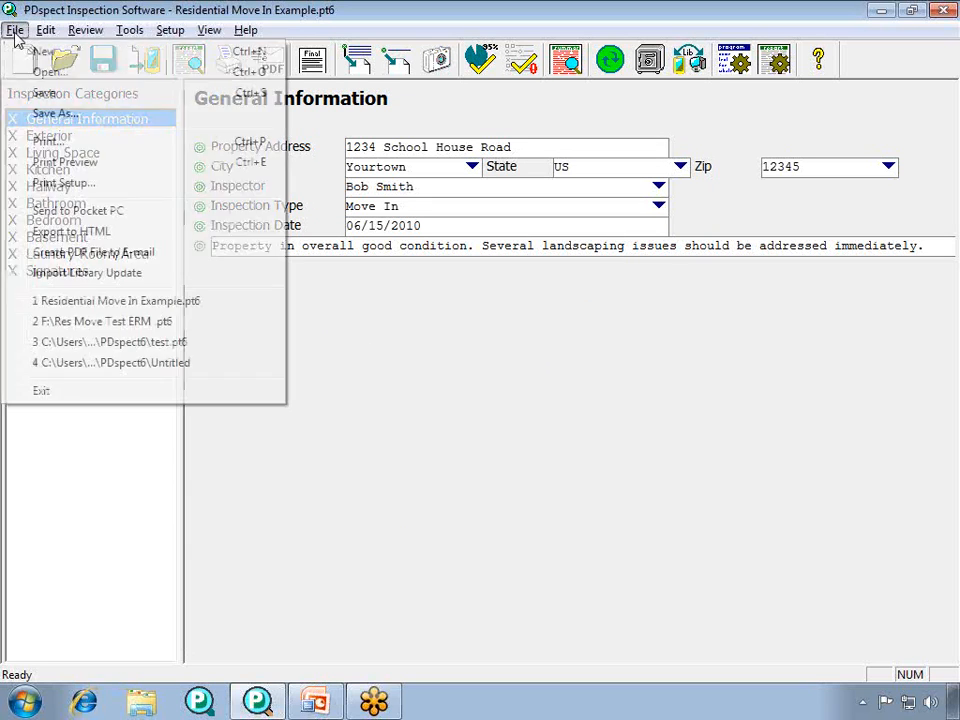
pyautogui.click(97, 162)
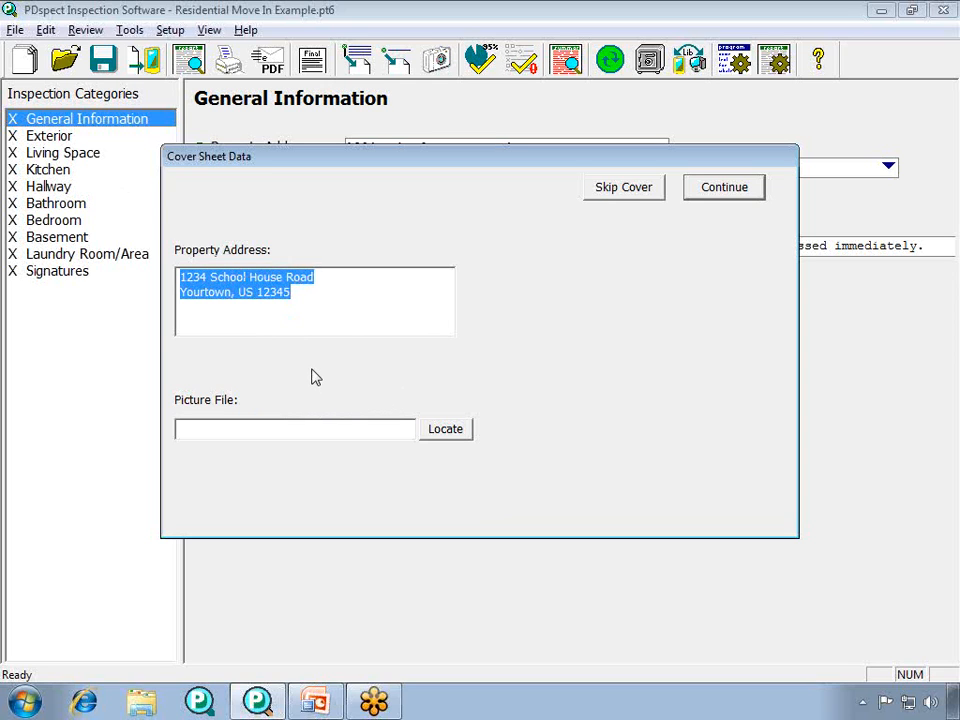
pyautogui.click(451, 440)
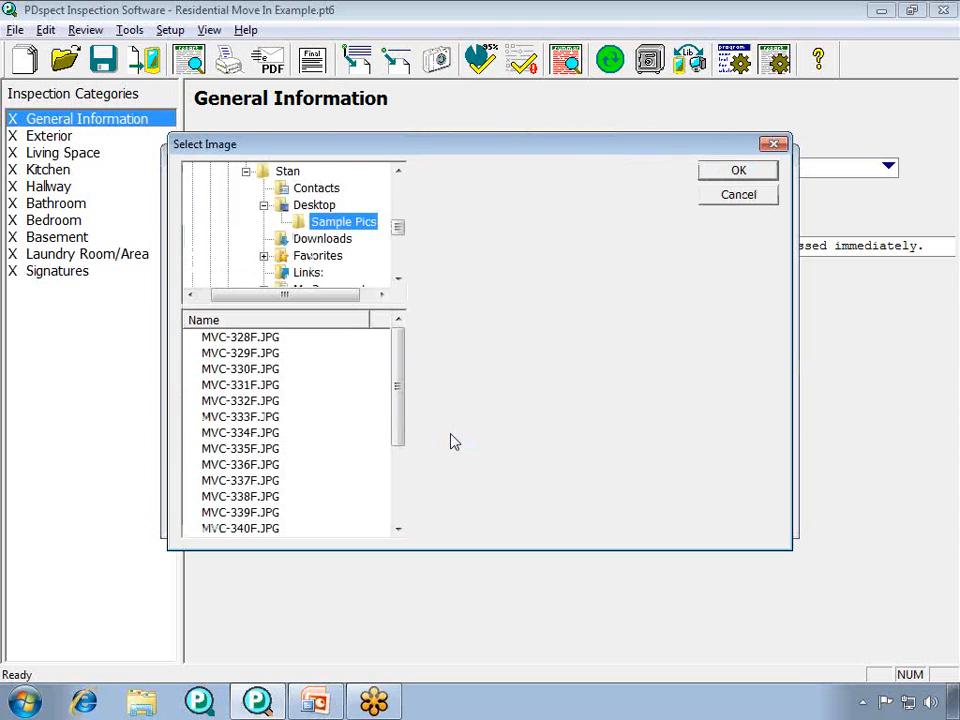
pyautogui.click(274, 343)
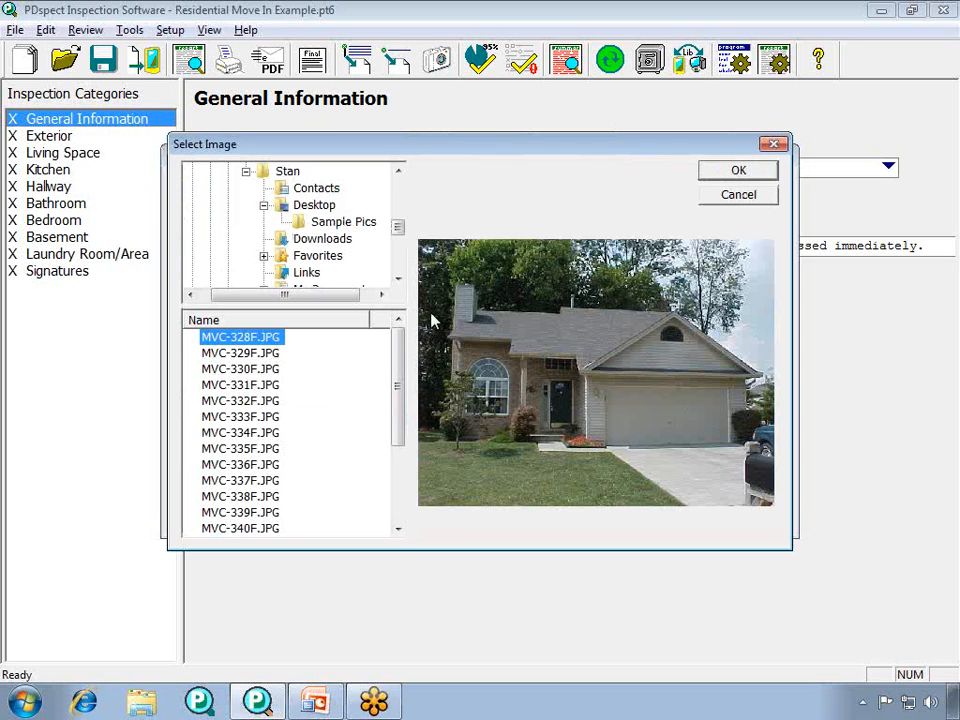
pyautogui.click(722, 178)
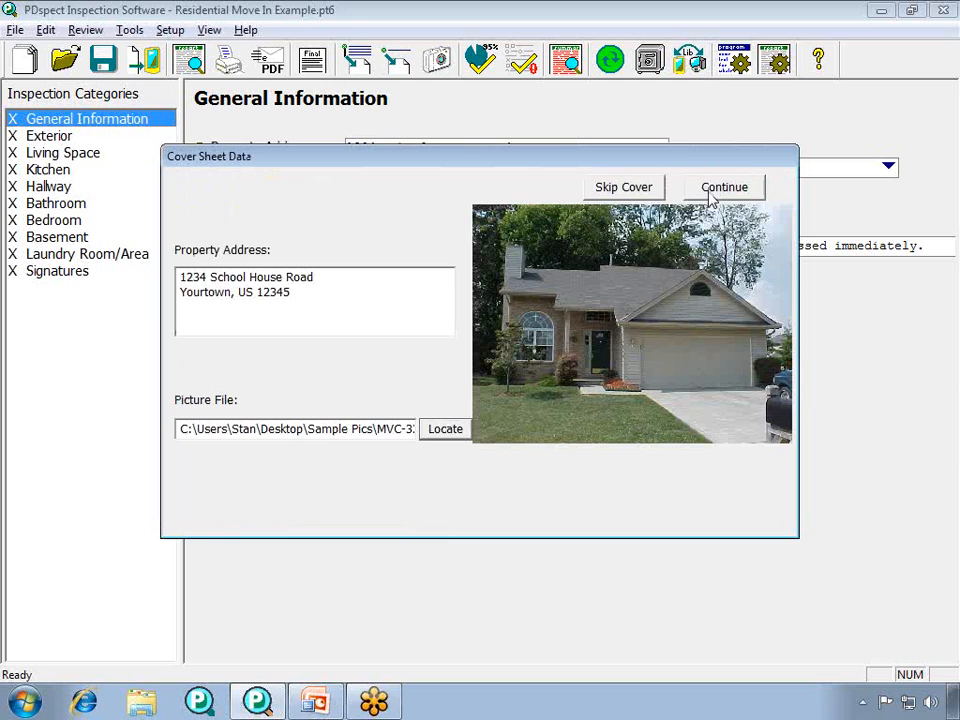
pyautogui.click(712, 188)
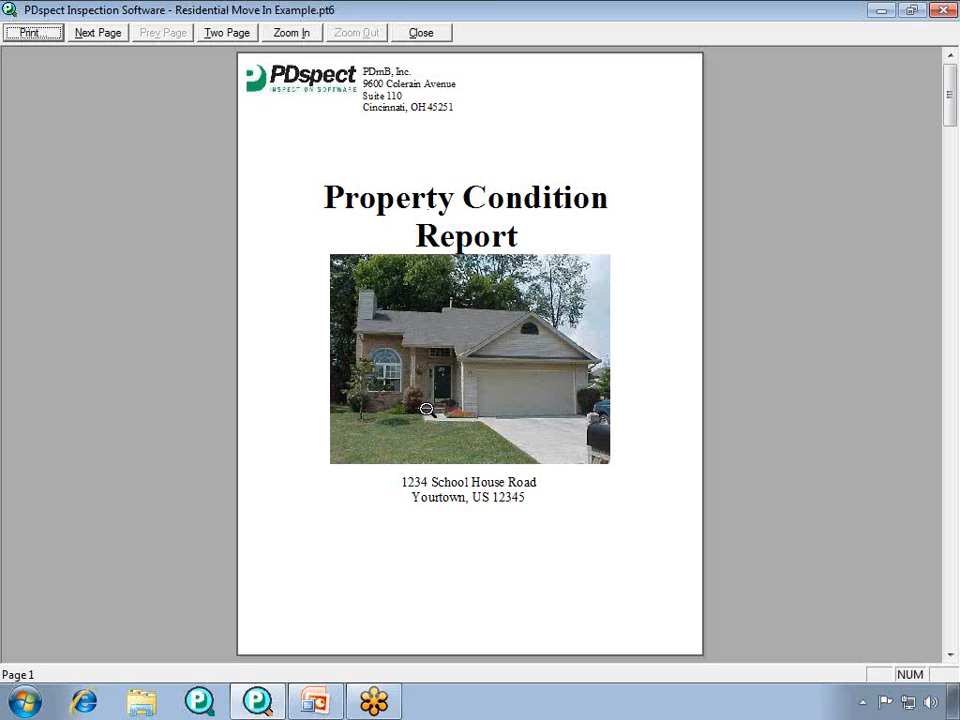
# - Look through the previewed report from the cover page to the kitchen and hallway page, and close the preview
pyautogui.click(110, 34)
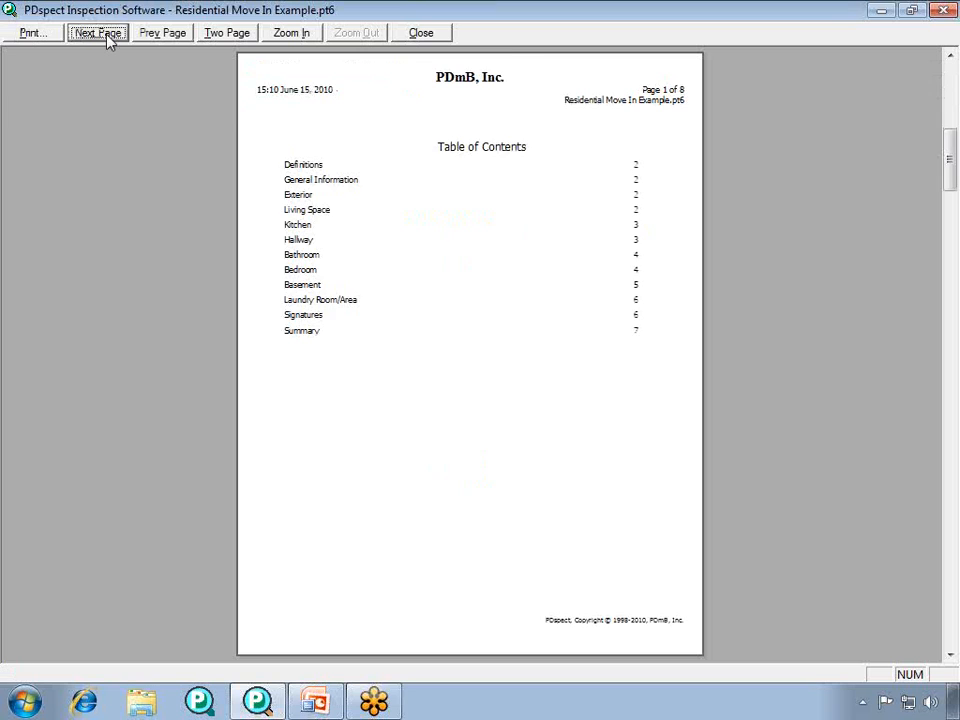
pyautogui.click(109, 37)
pyautogui.click(108, 37)
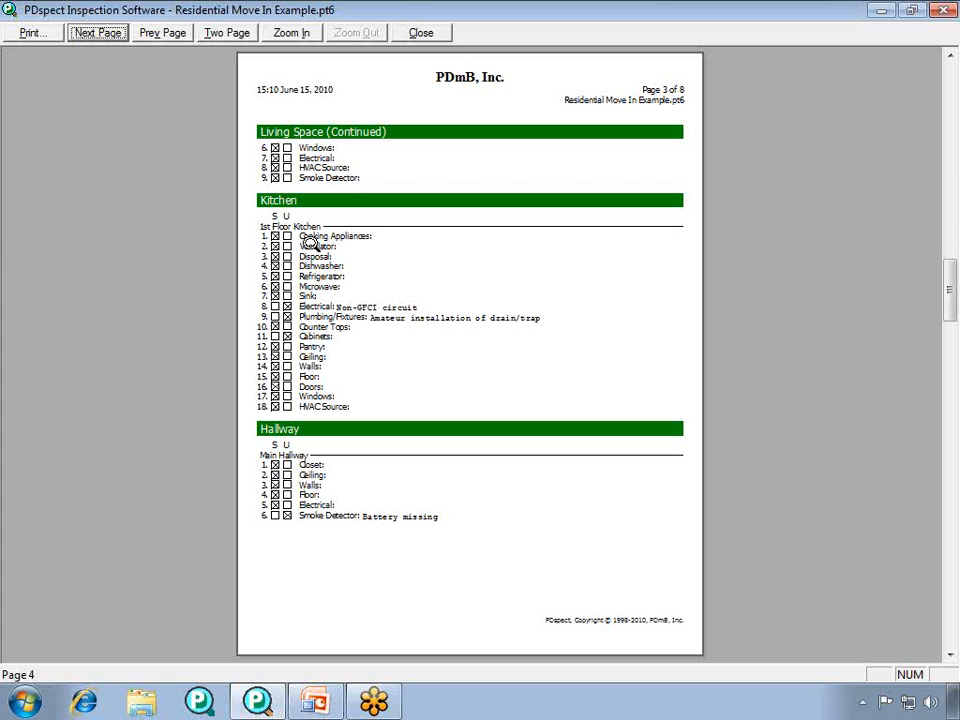
pyautogui.click(420, 33)
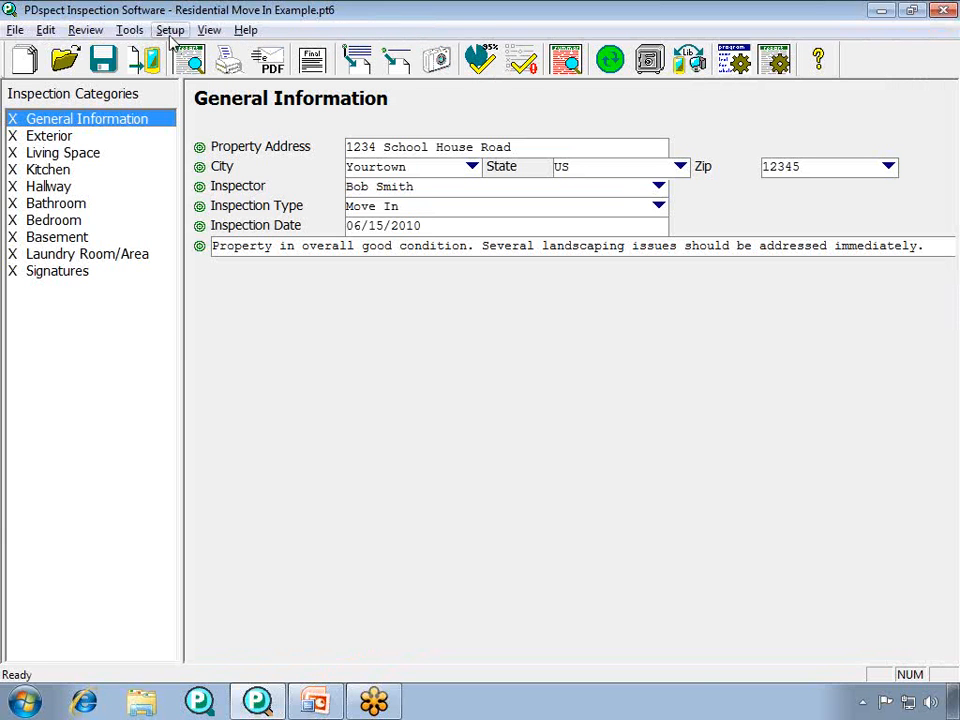
# - Set the print settings to show ratings as text with full ratings keys, and save them
pyautogui.click(171, 38)
pyautogui.click(184, 74)
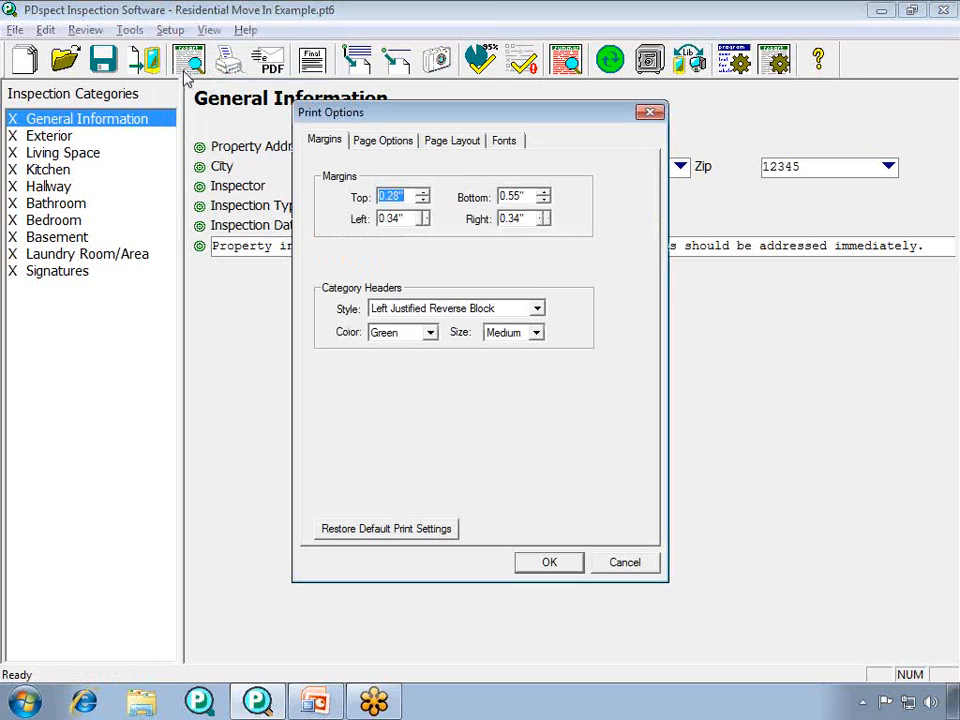
pyautogui.click(388, 141)
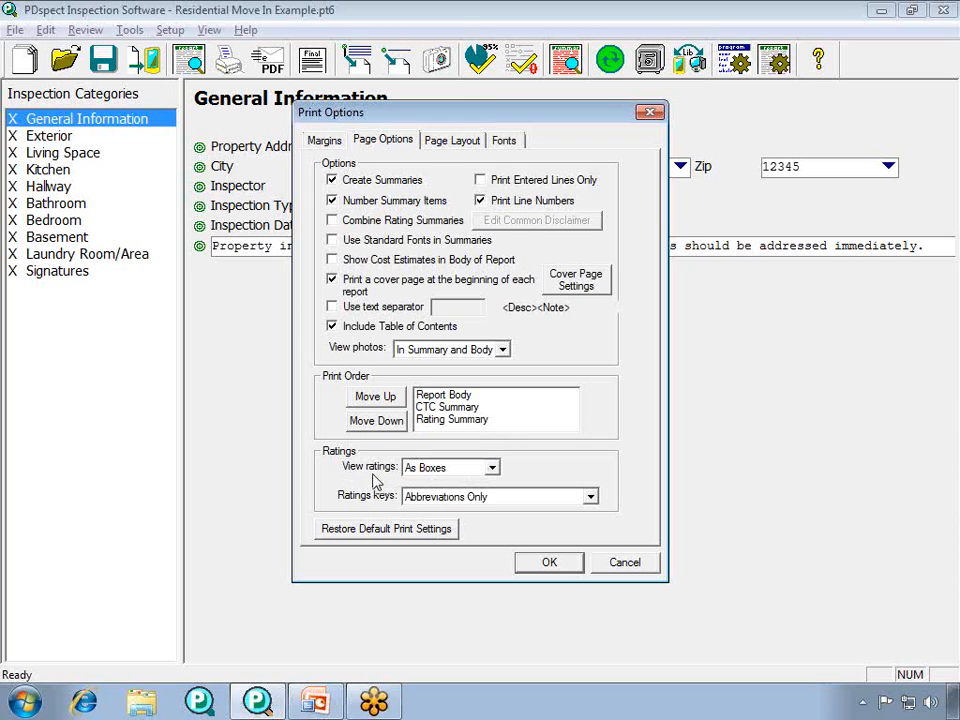
pyautogui.click(492, 468)
pyautogui.click(430, 497)
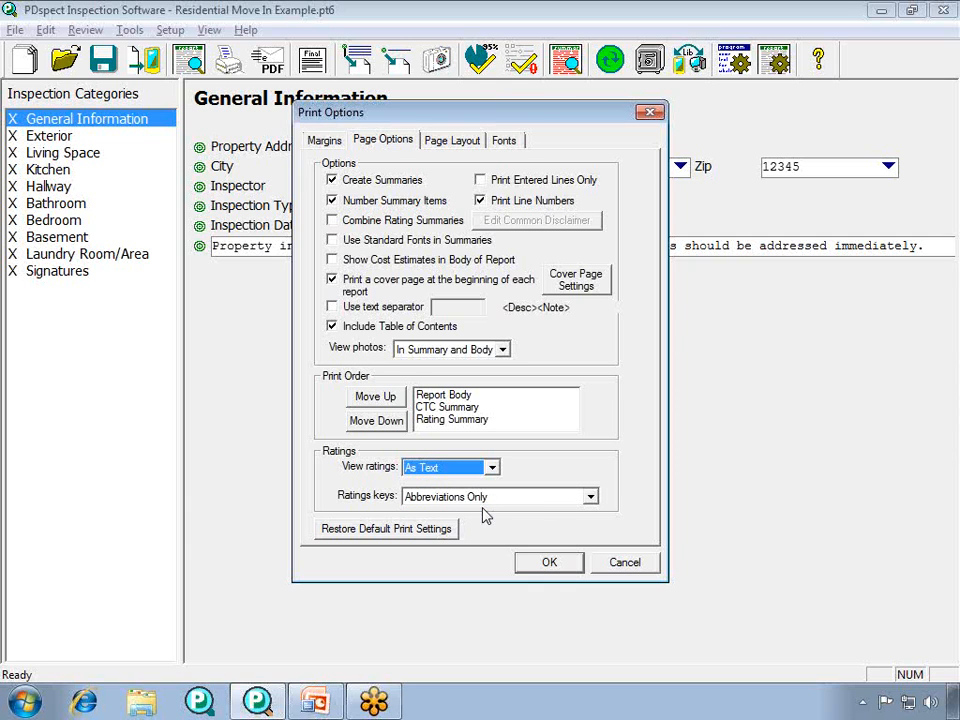
pyautogui.click(590, 497)
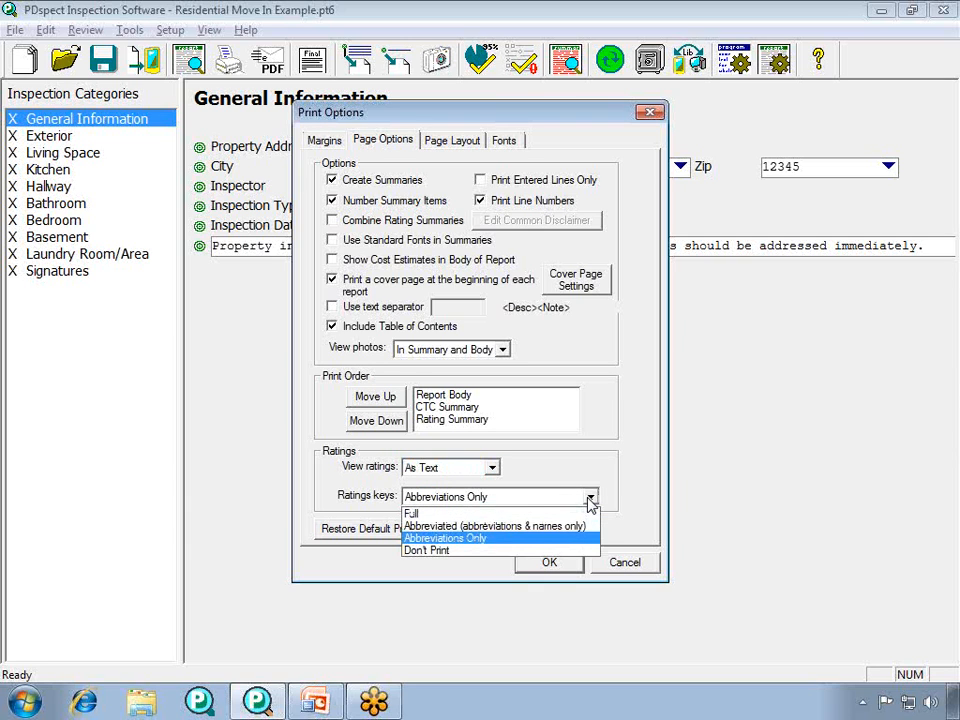
pyautogui.click(516, 514)
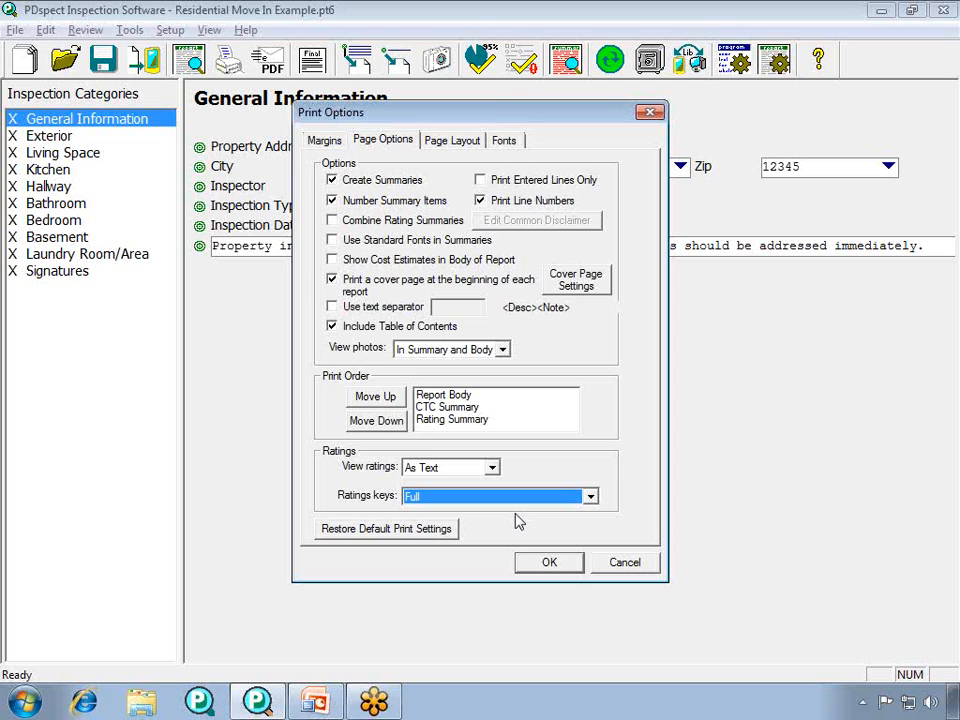
pyautogui.click(547, 564)
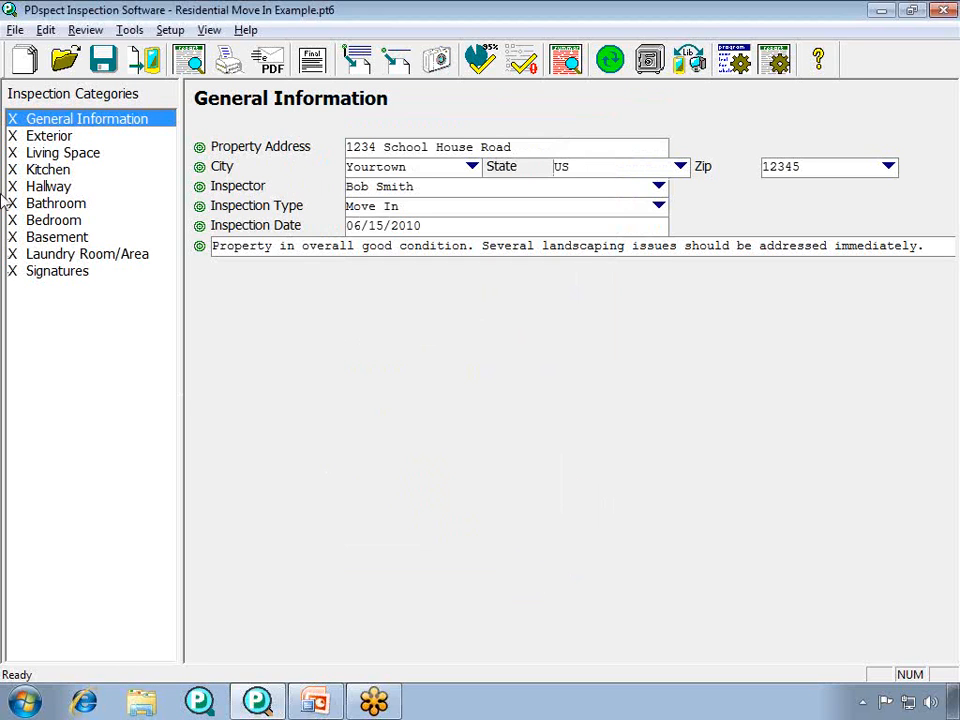
# - Preview the report with the existing cover data, examine the ratings and rating keys on the definitions and exterior page, and close the preview
pyautogui.click(15, 31)
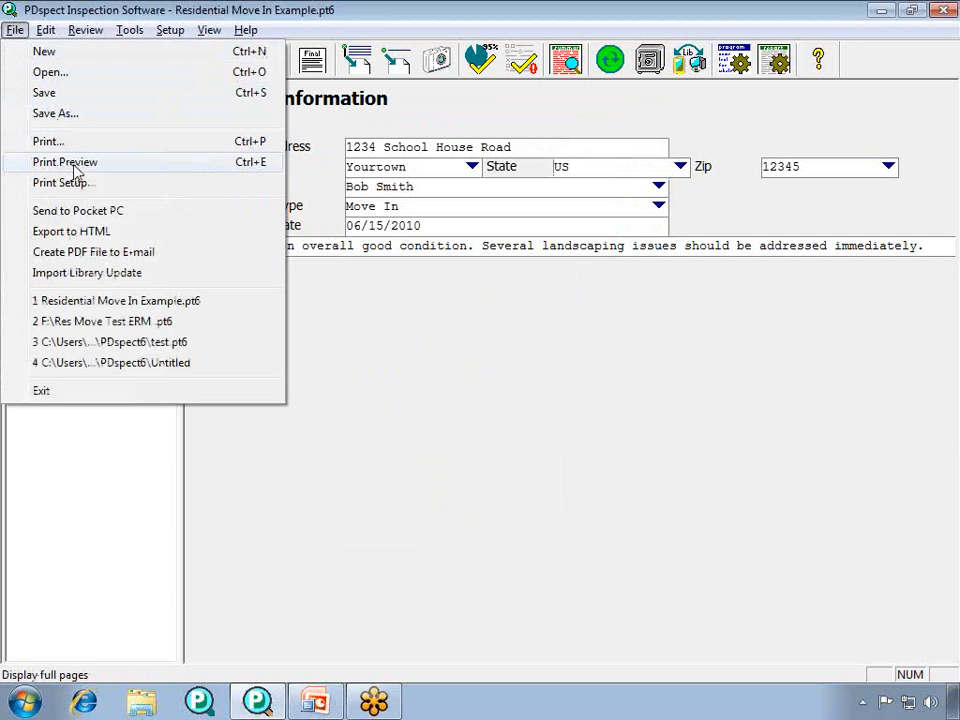
pyautogui.click(75, 164)
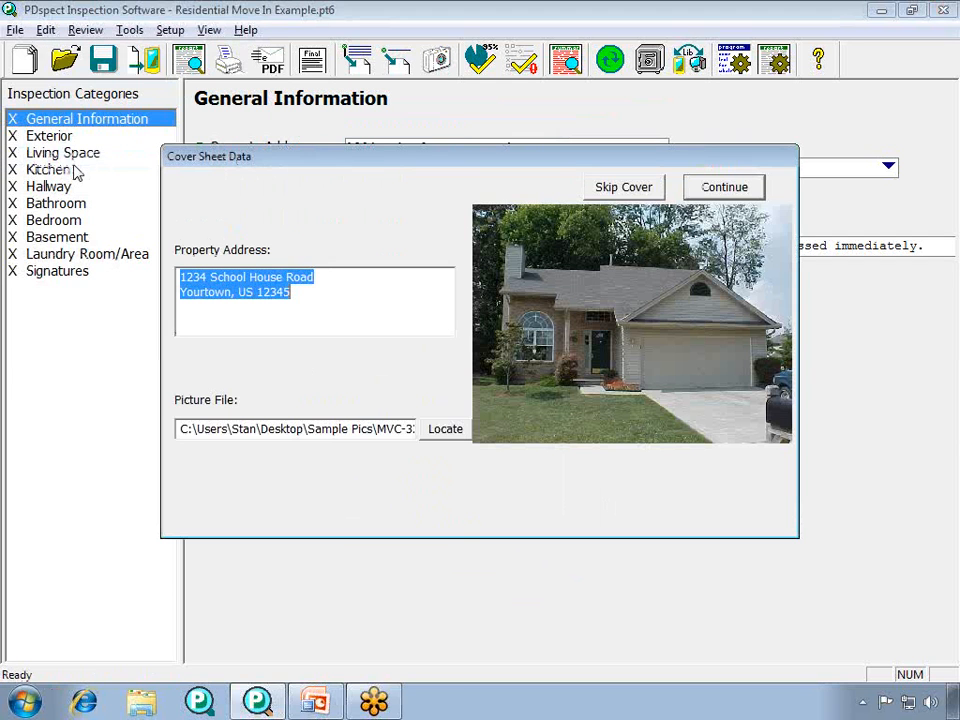
pyautogui.click(718, 188)
pyautogui.click(106, 35)
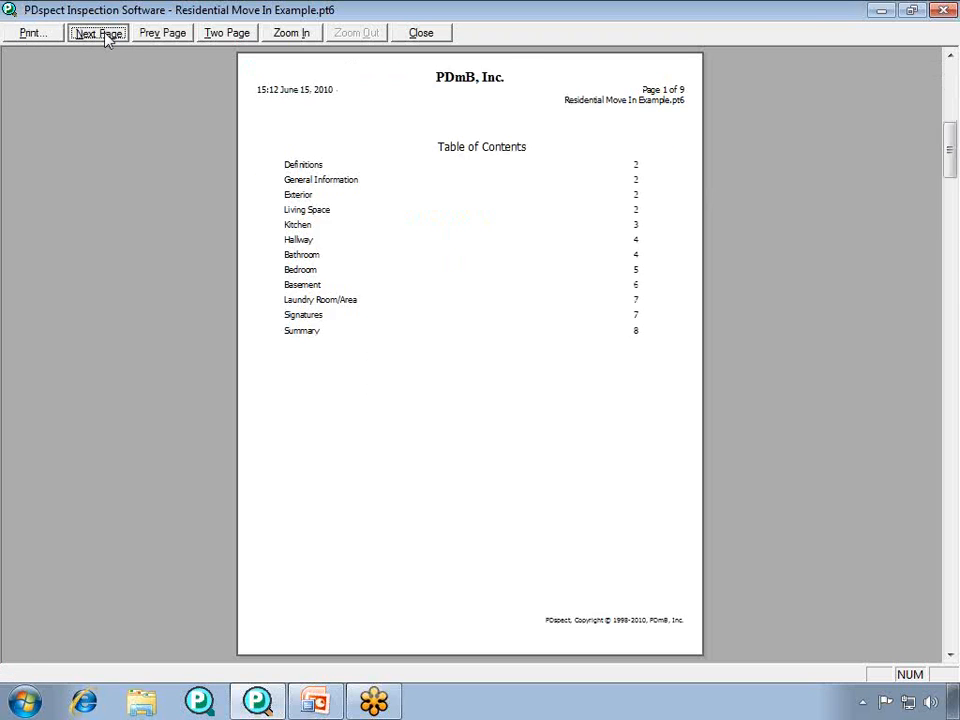
pyautogui.click(106, 35)
pyautogui.click(349, 306)
pyautogui.click(352, 394)
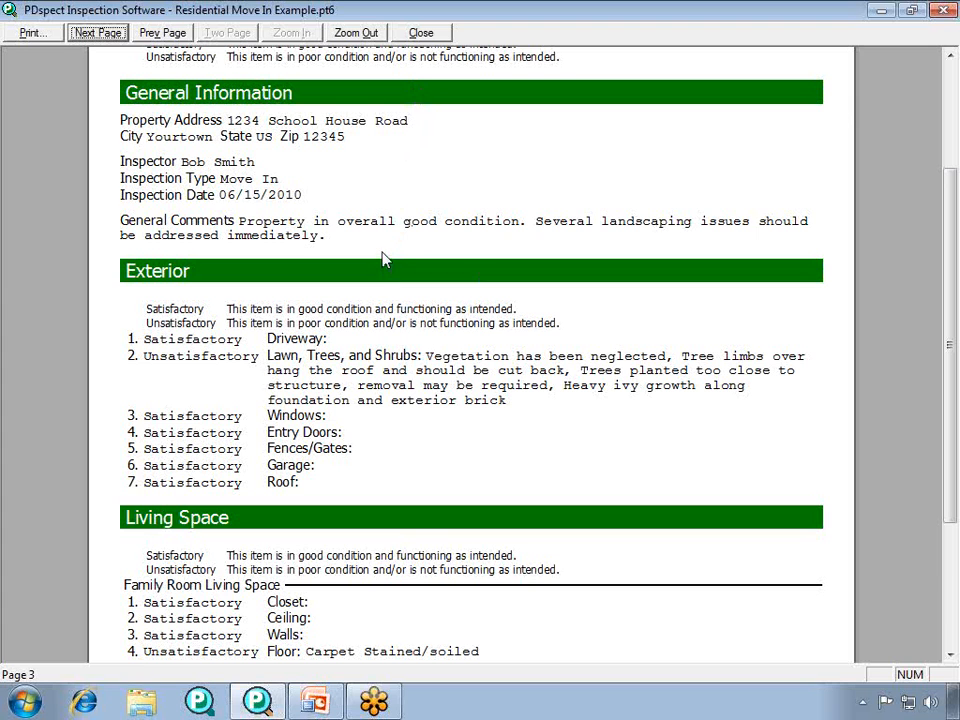
pyautogui.click(420, 33)
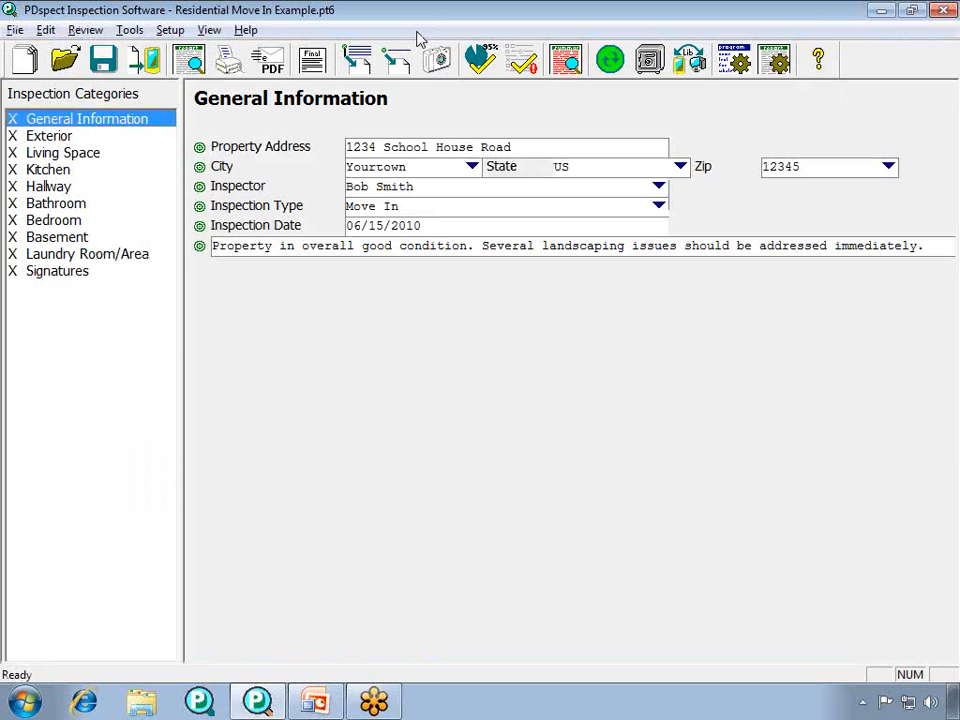
# - Set the printed category headers to Left Justified with Bold Line style, Blue color and Large size, and save the print settings
pyautogui.click(168, 31)
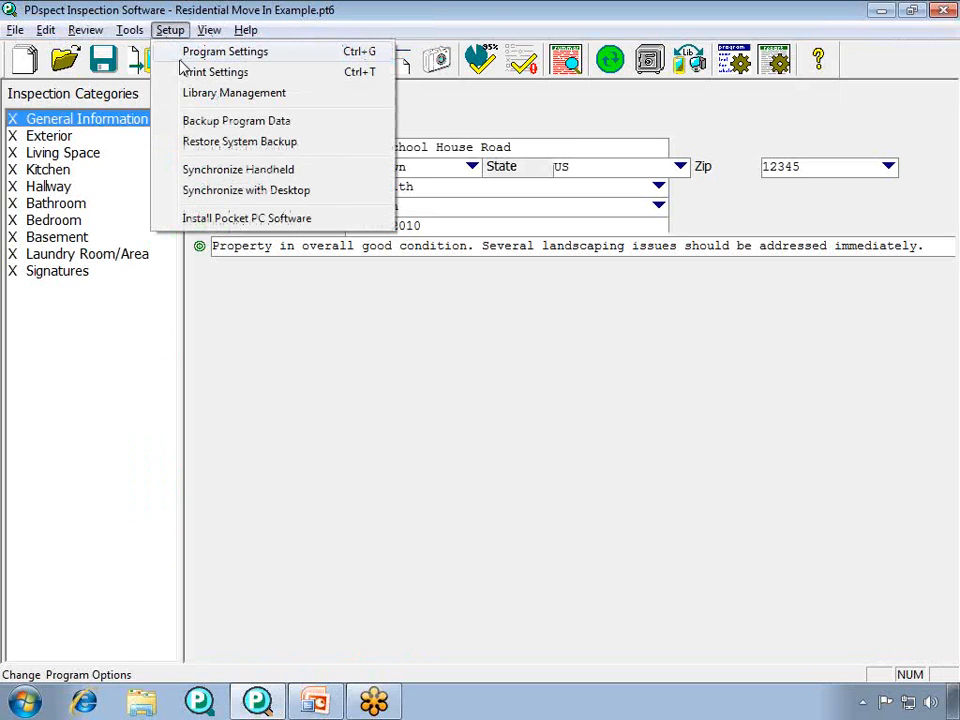
pyautogui.click(215, 72)
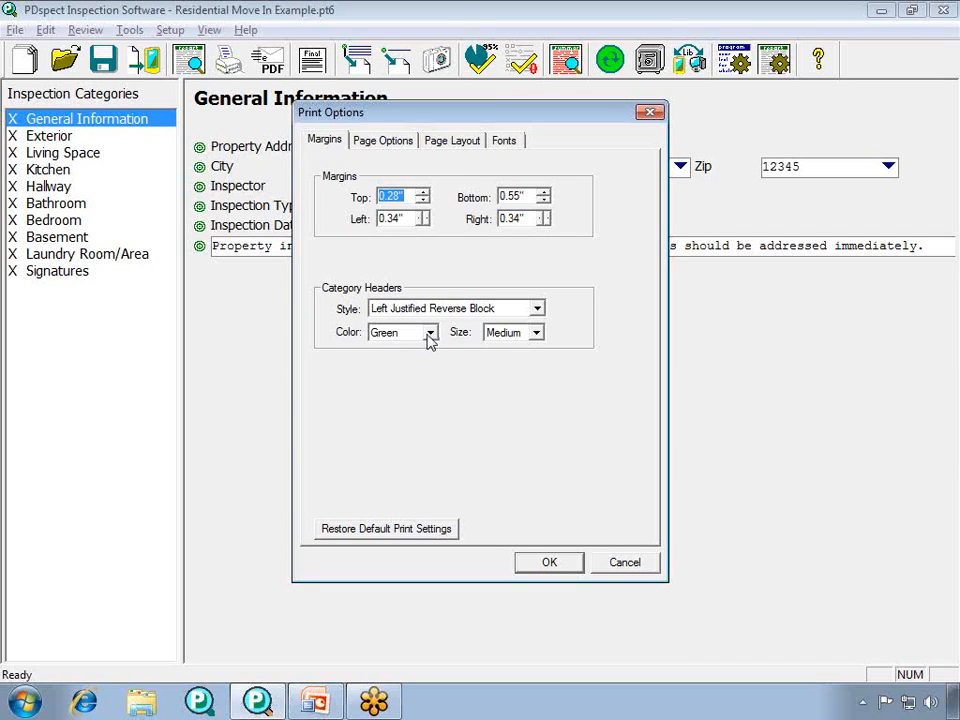
pyautogui.click(537, 312)
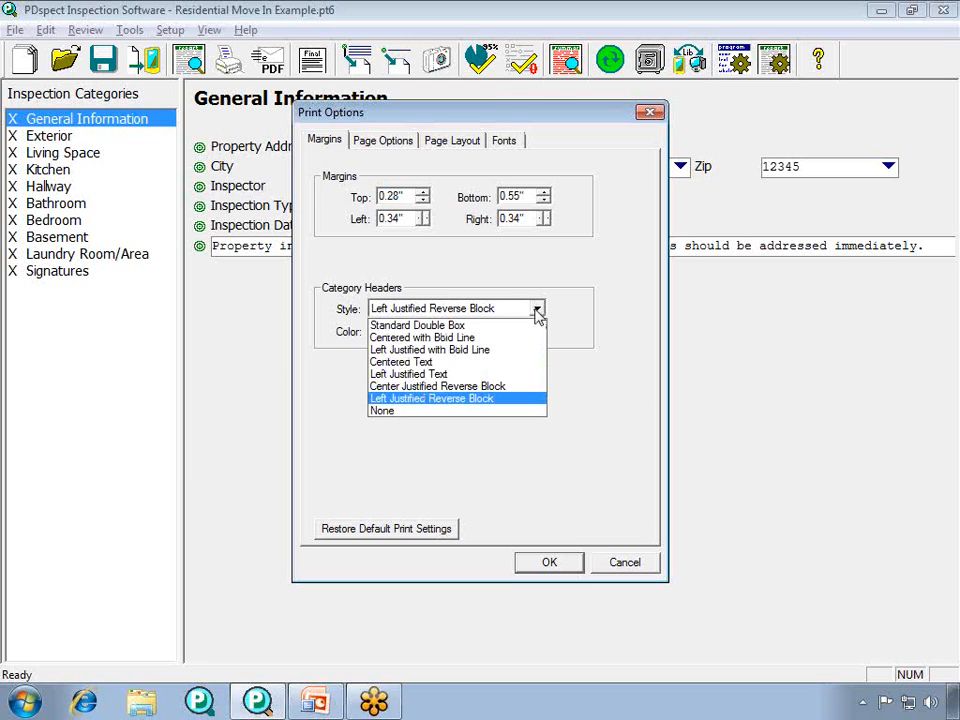
pyautogui.click(515, 351)
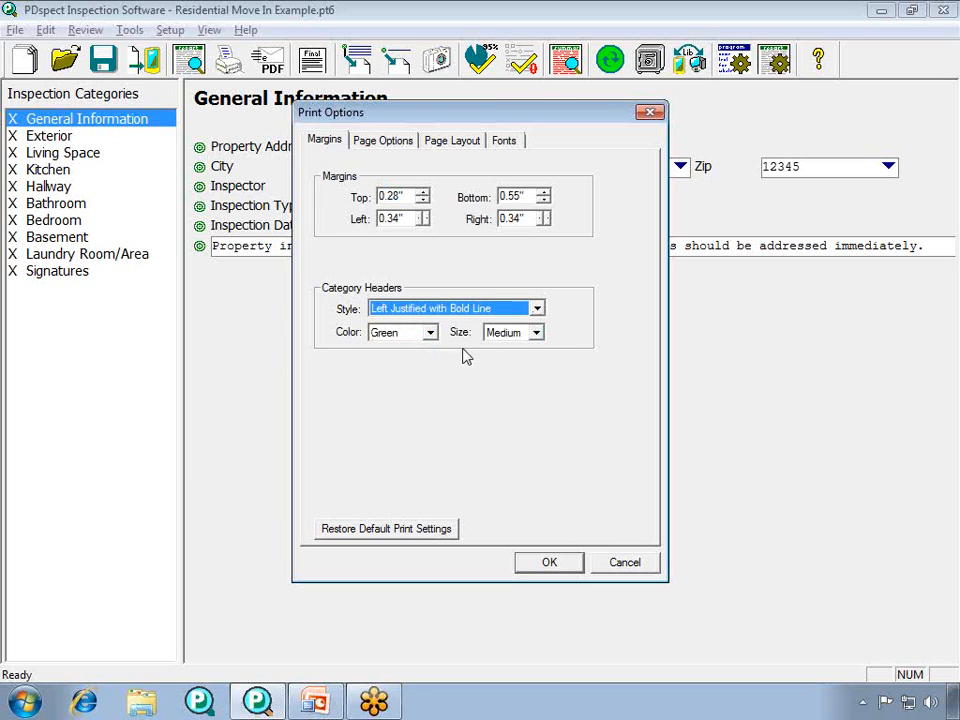
pyautogui.click(431, 334)
pyautogui.click(429, 364)
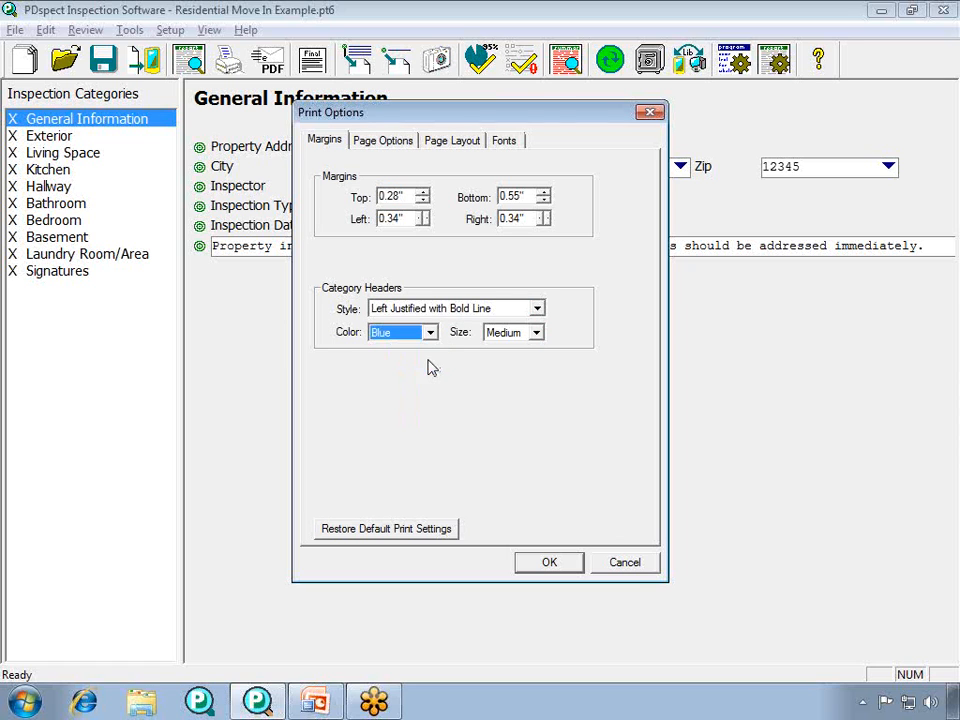
pyautogui.click(537, 333)
pyautogui.click(516, 377)
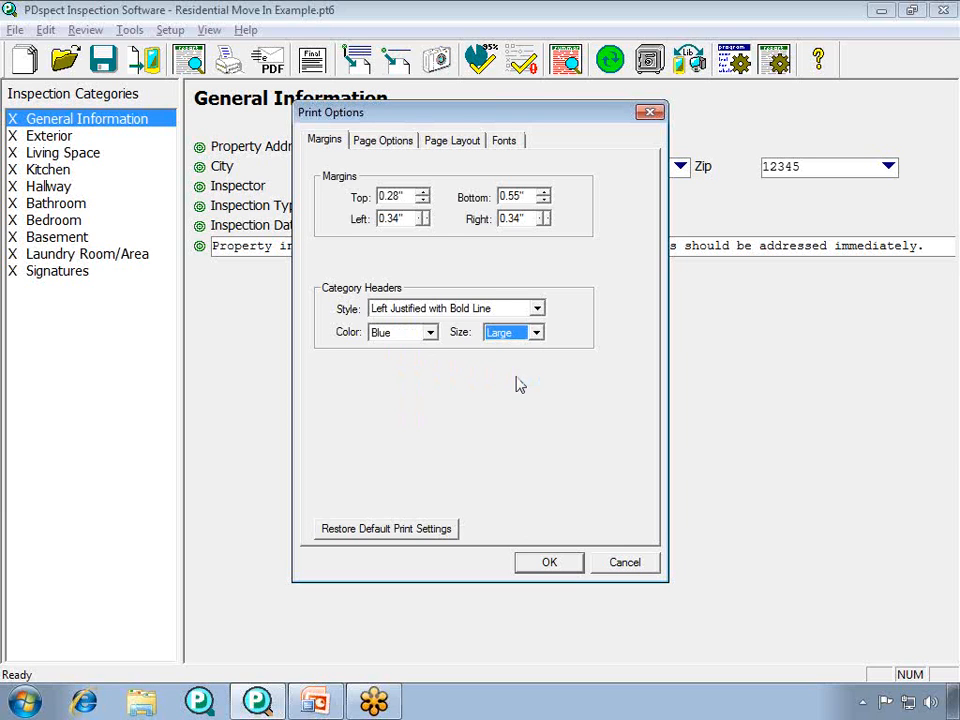
pyautogui.click(545, 565)
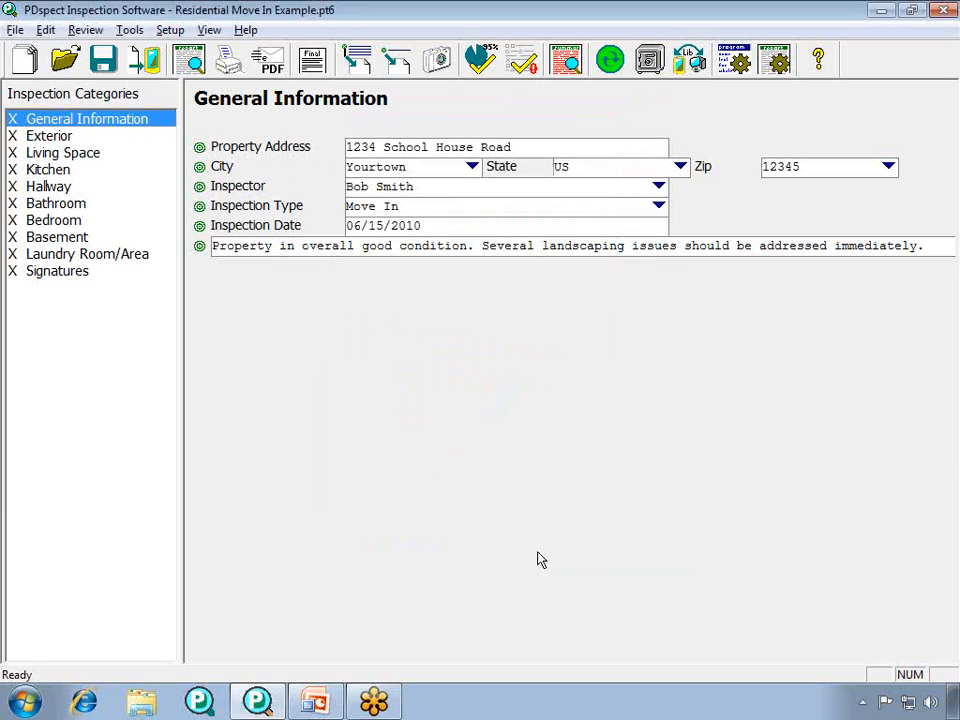
# - Preview the report with the same cover data, check the category headers on the general information page, and close the preview
pyautogui.click(15, 30)
pyautogui.click(42, 160)
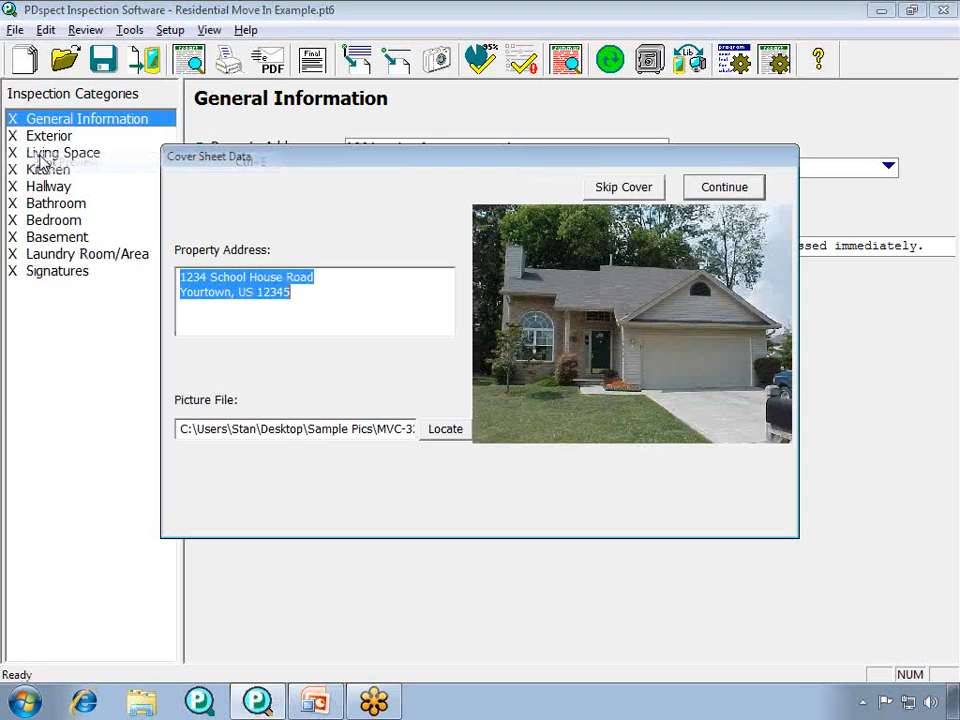
pyautogui.click(714, 189)
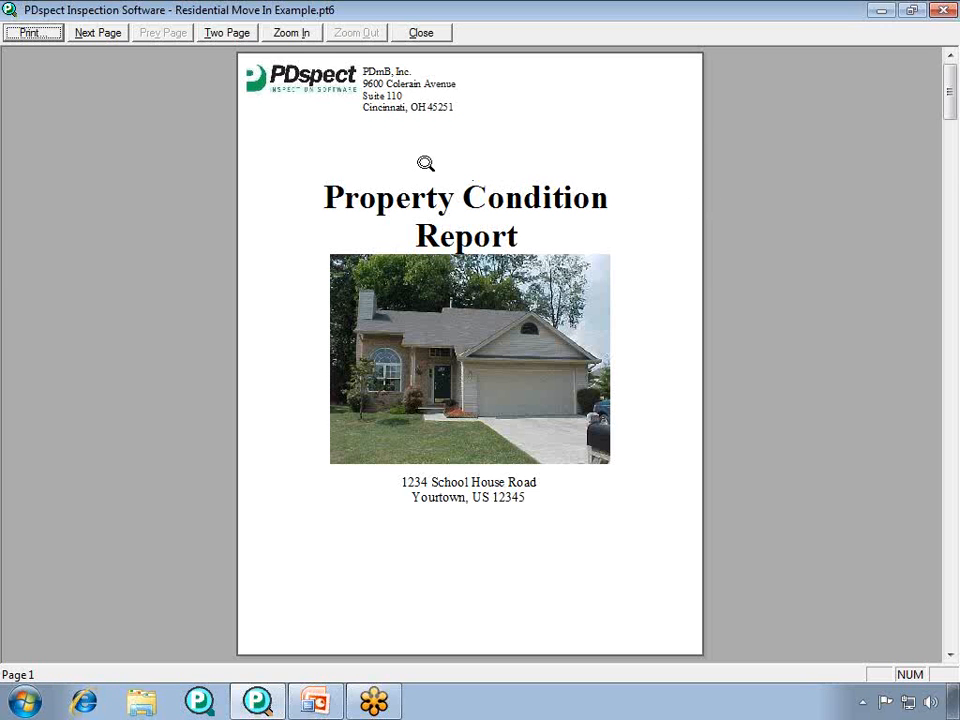
pyautogui.click(97, 33)
pyautogui.click(97, 33)
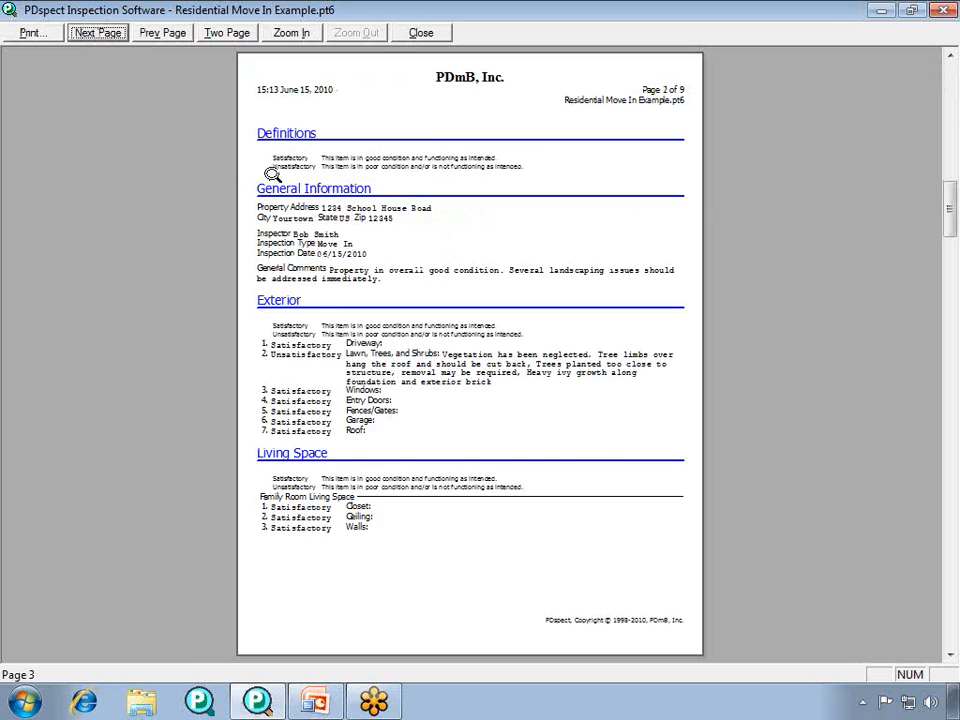
pyautogui.click(271, 174)
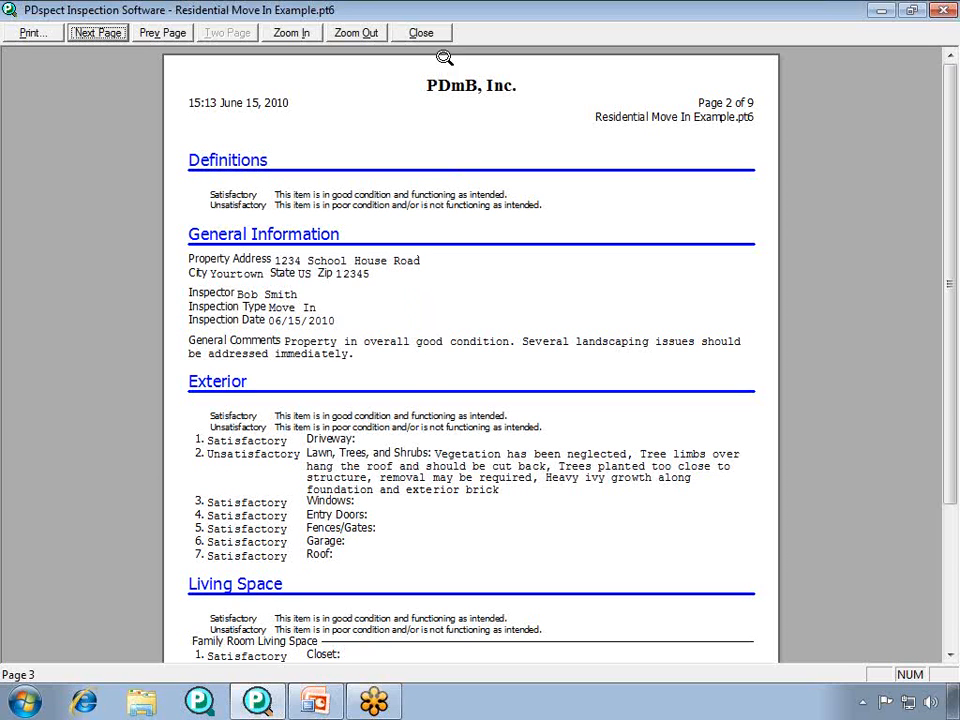
pyautogui.click(421, 33)
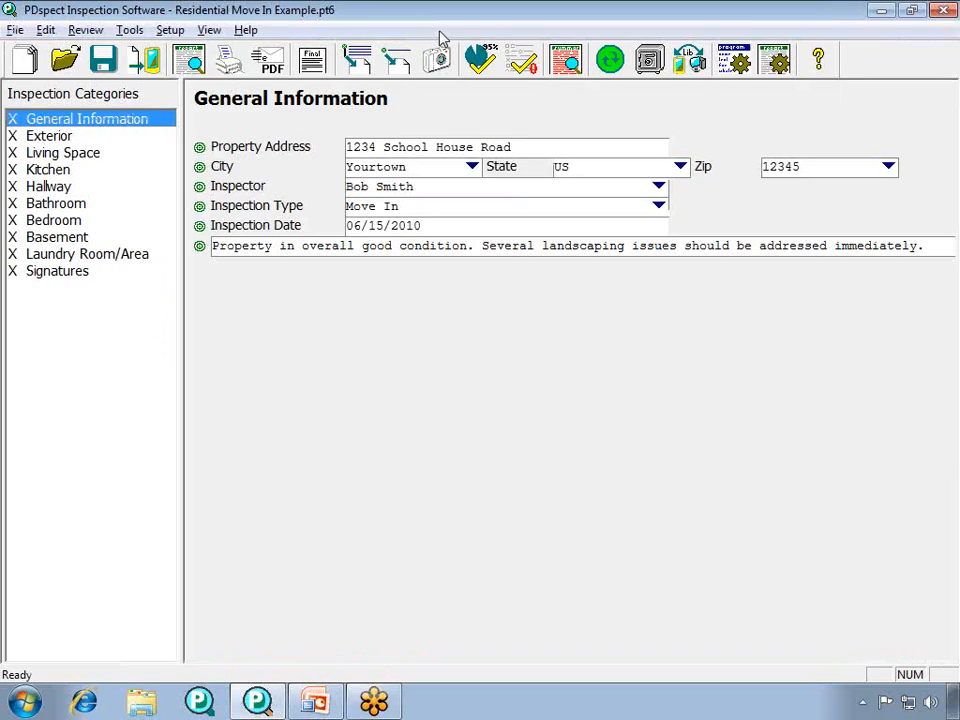
# - In the print settings' page options, choose to view photos In Summary and Body
pyautogui.click(170, 30)
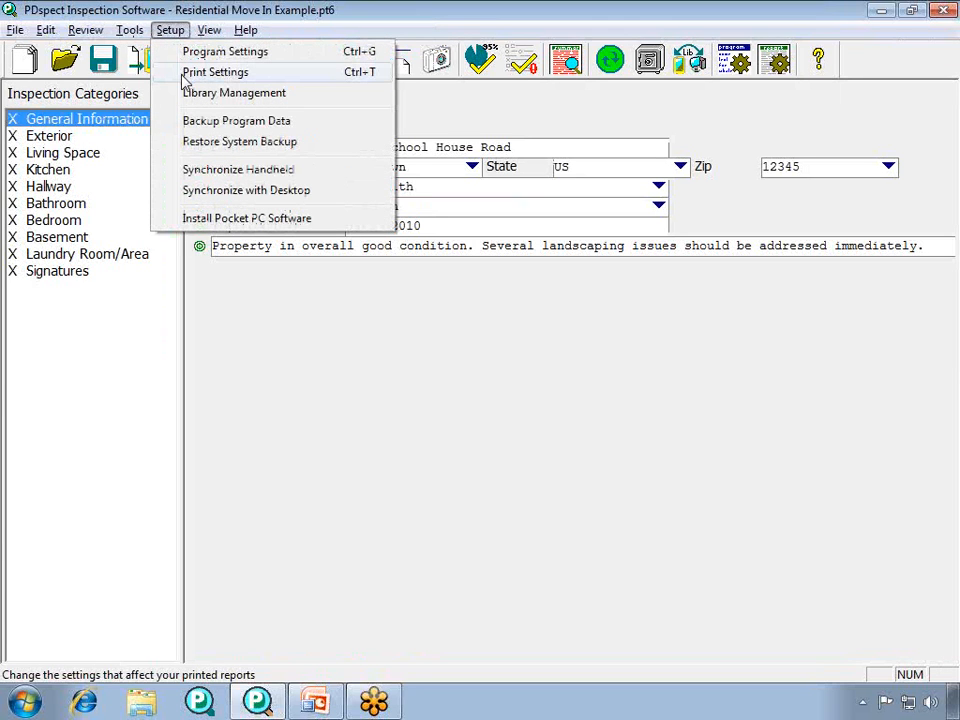
pyautogui.click(184, 78)
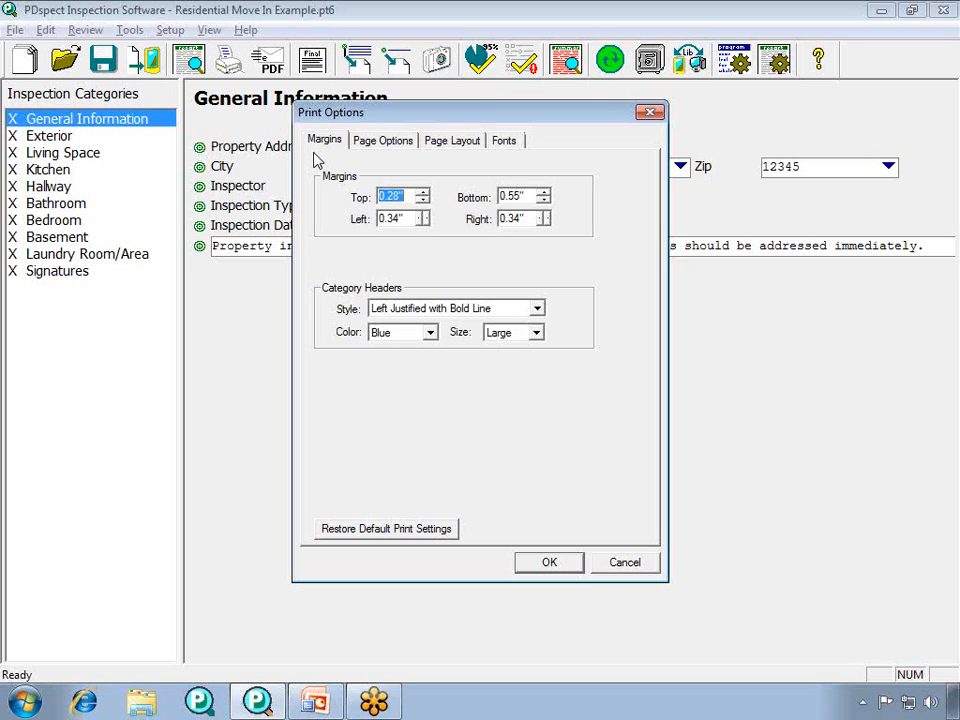
pyautogui.click(392, 144)
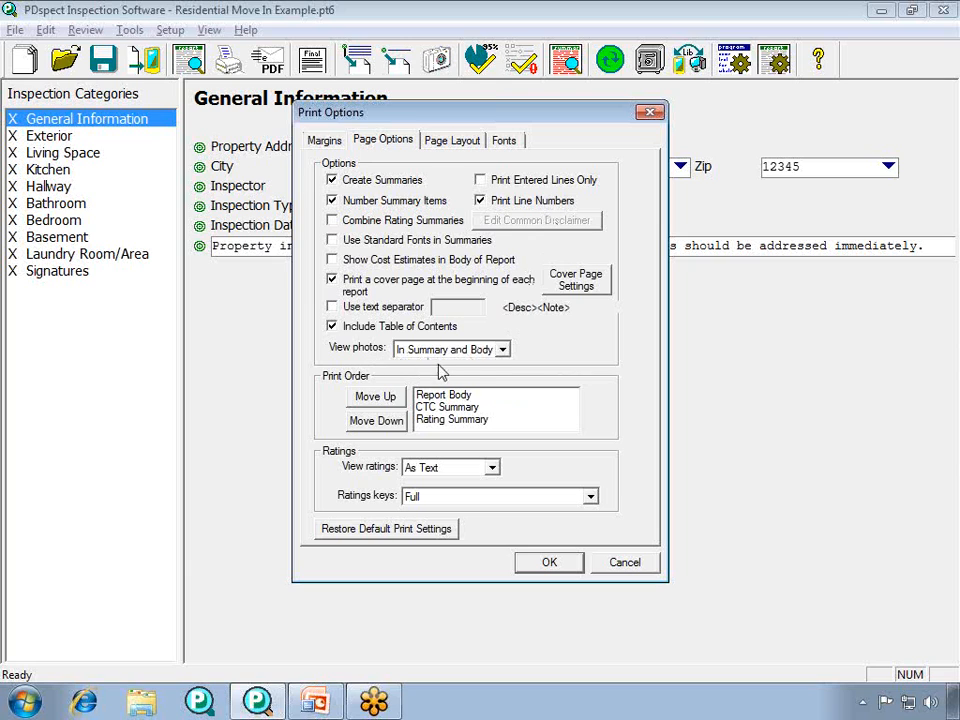
pyautogui.click(505, 349)
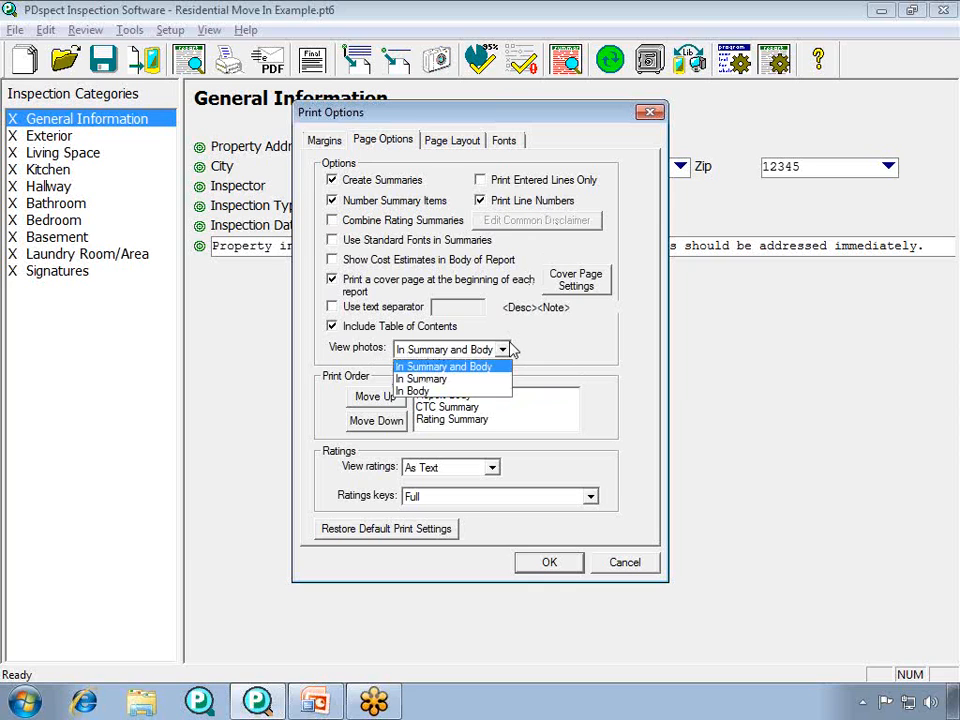
pyautogui.click(456, 368)
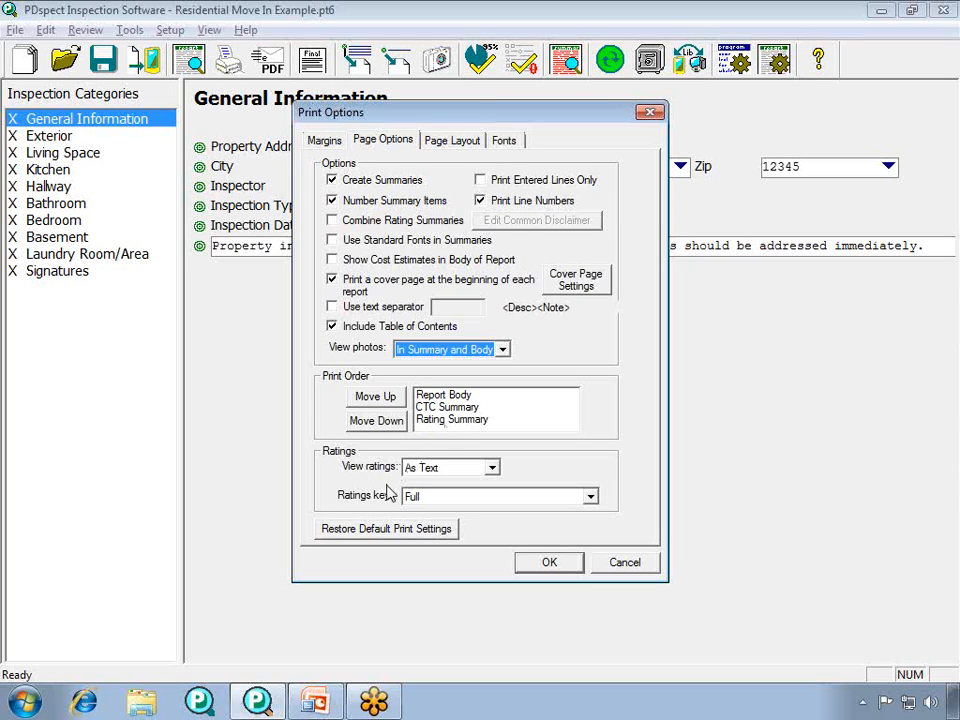
# - Place the date and time at Top Right - Line 1 in the page layout
pyautogui.click(466, 146)
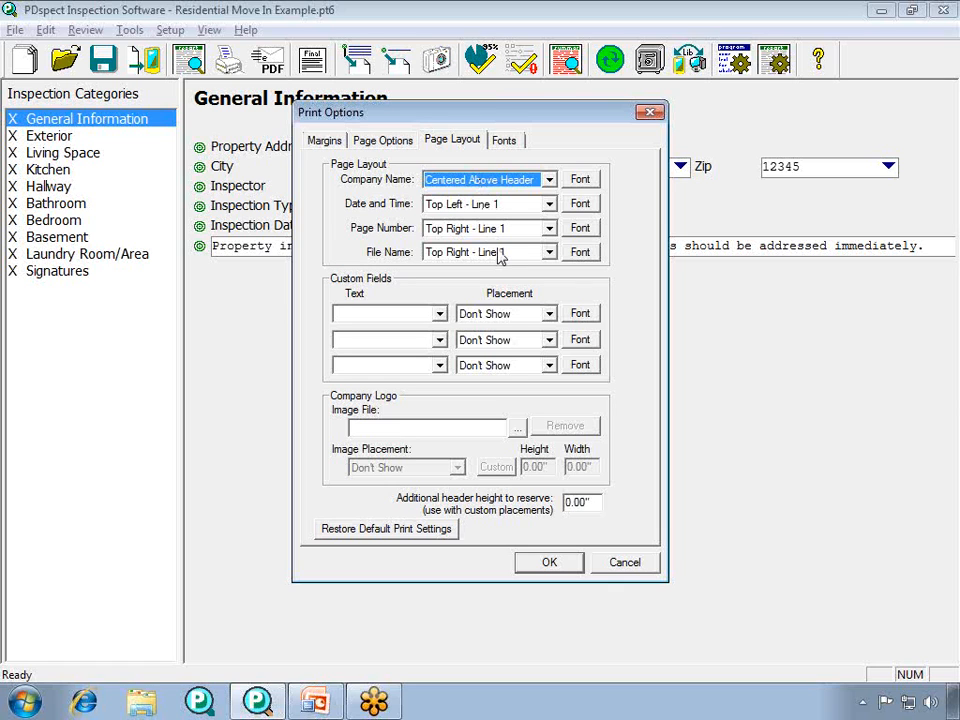
pyautogui.click(549, 204)
pyautogui.click(524, 262)
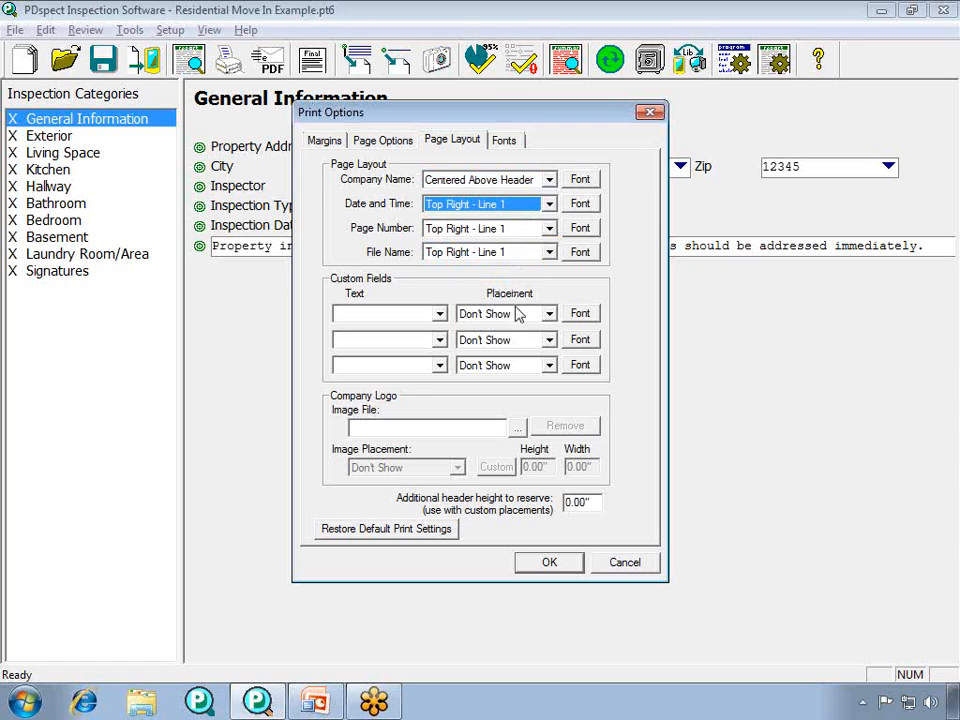
# - Add PDSlogo.bmp from Sample Pics as the page layout's company logo, keeping its default image attributes
pyautogui.click(516, 428)
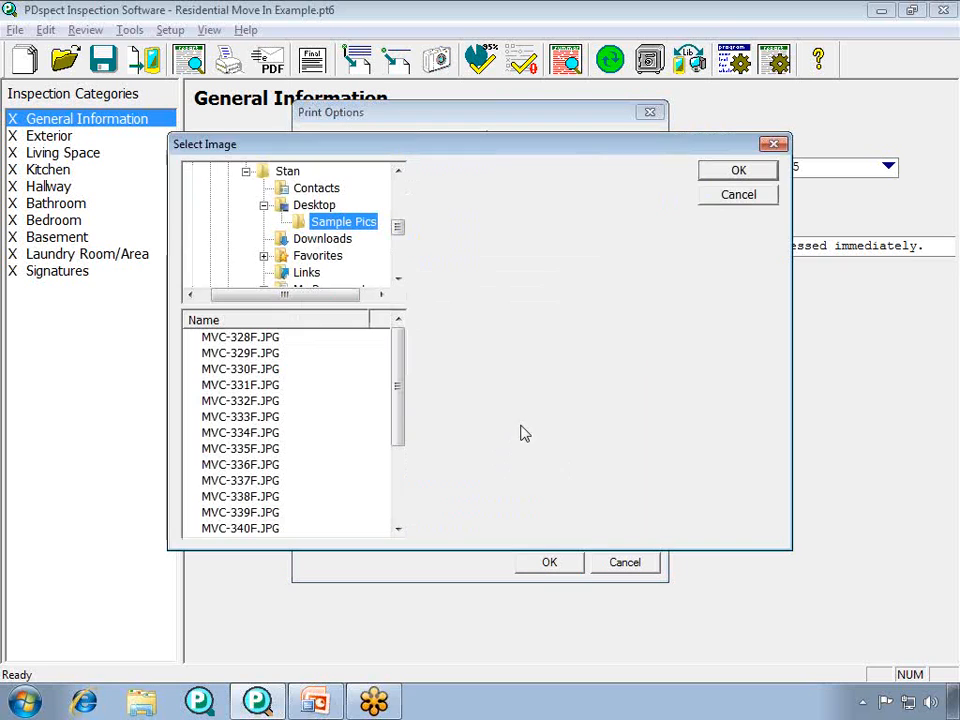
pyautogui.moveTo(401, 364); pyautogui.dragTo(397, 466)
pyautogui.click(250, 513)
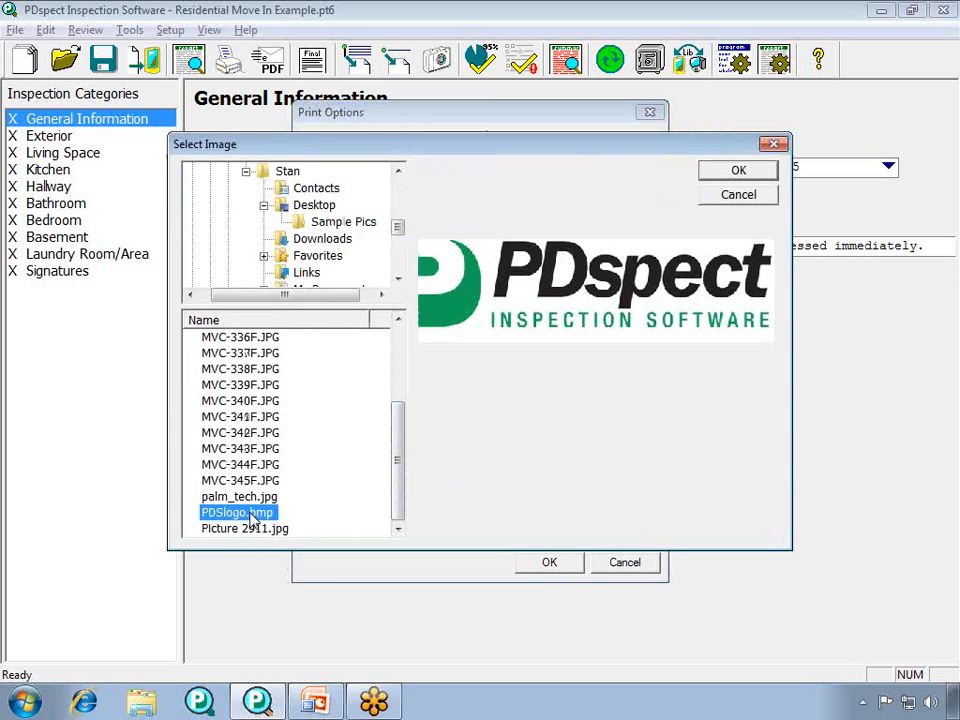
pyautogui.click(738, 171)
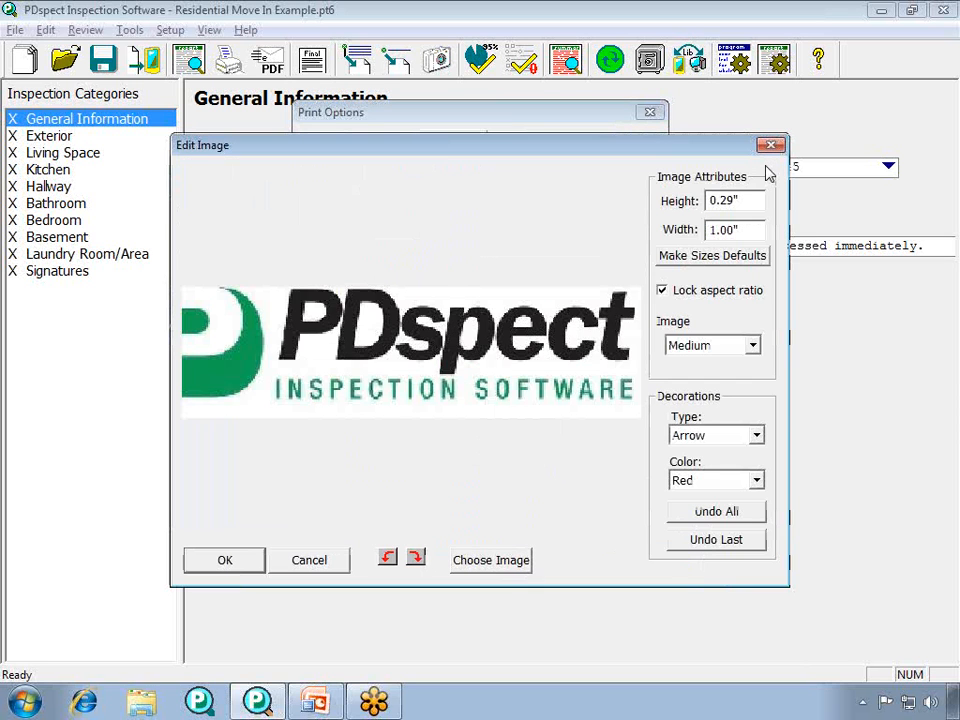
pyautogui.click(255, 565)
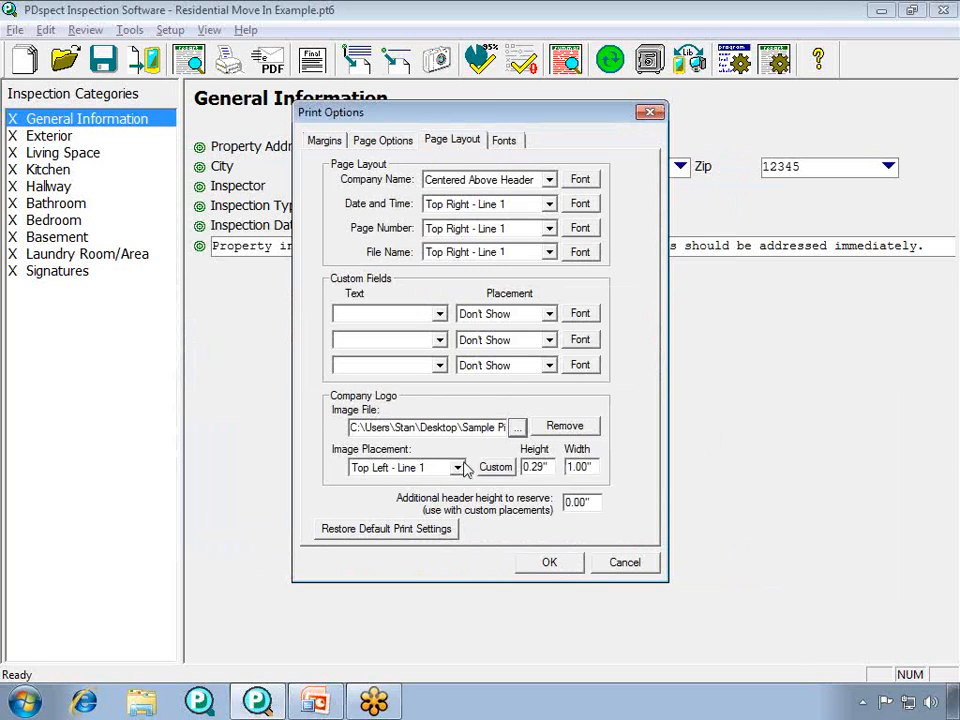
# - In the print settings' fonts, change the company name font to Verdana at size 22
pyautogui.click(505, 142)
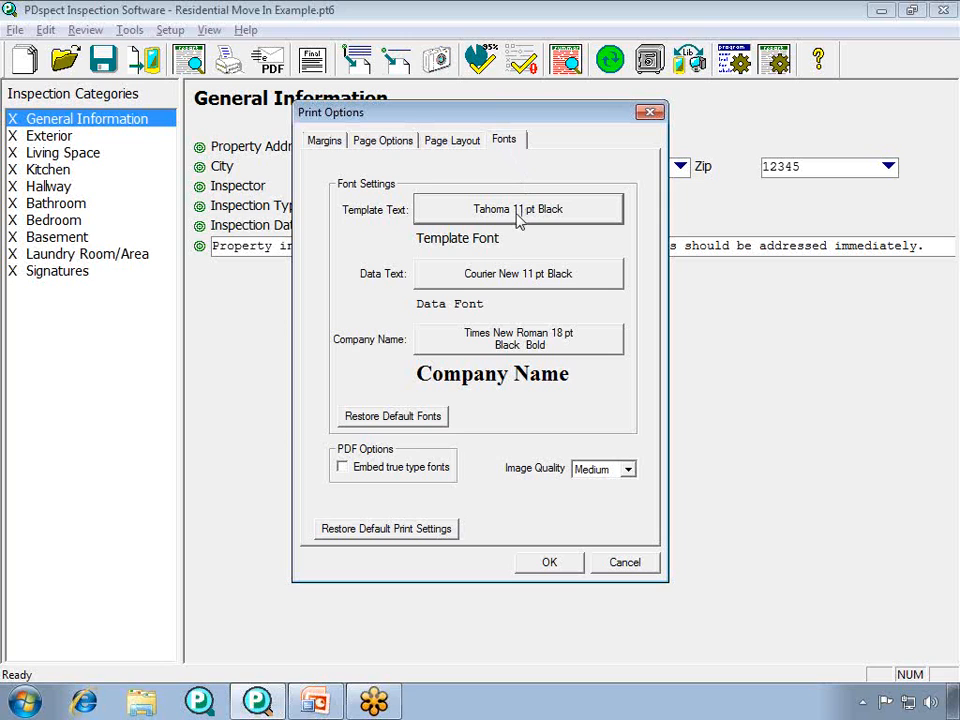
pyautogui.click(504, 352)
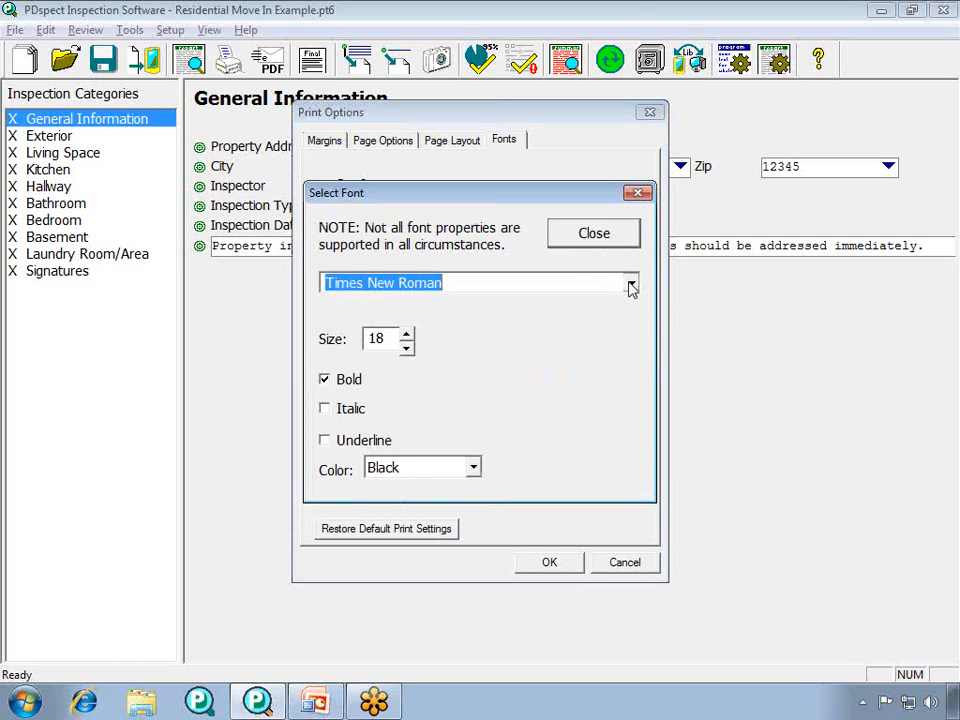
pyautogui.click(629, 283)
pyautogui.scroll(5, 626, 290)
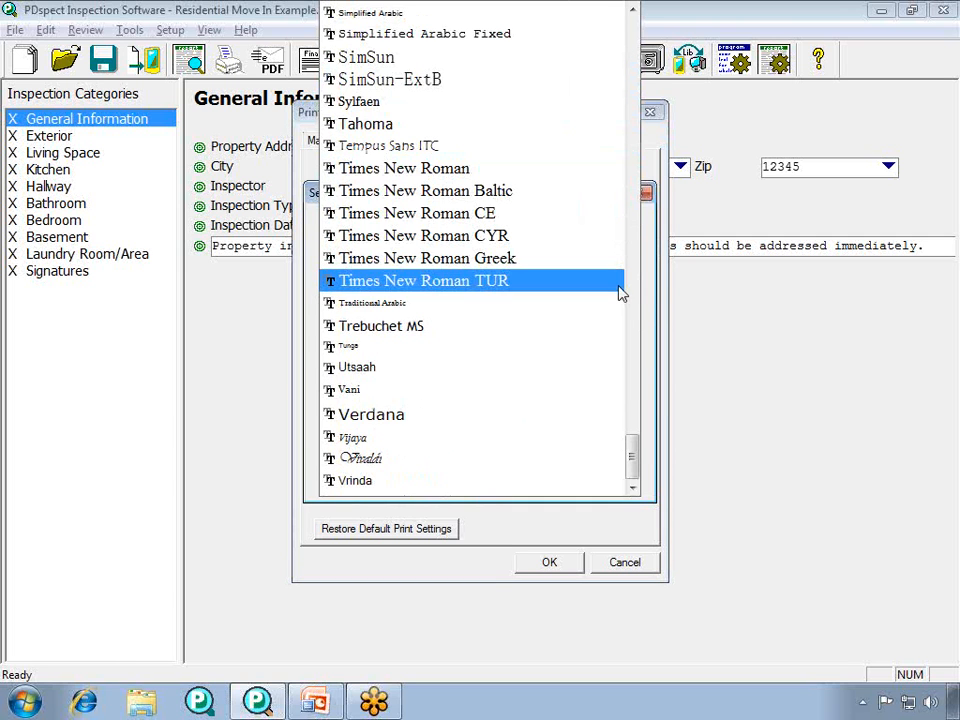
pyautogui.click(497, 416)
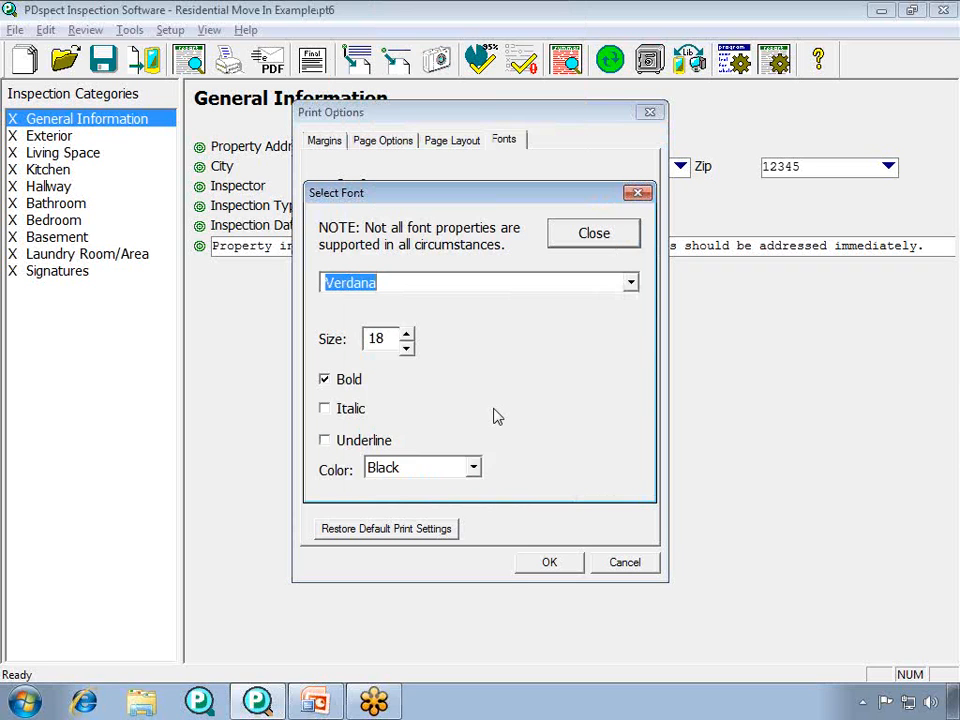
pyautogui.click(407, 334)
pyautogui.click(407, 334)
pyautogui.click(407, 334)
pyautogui.click(407, 334)
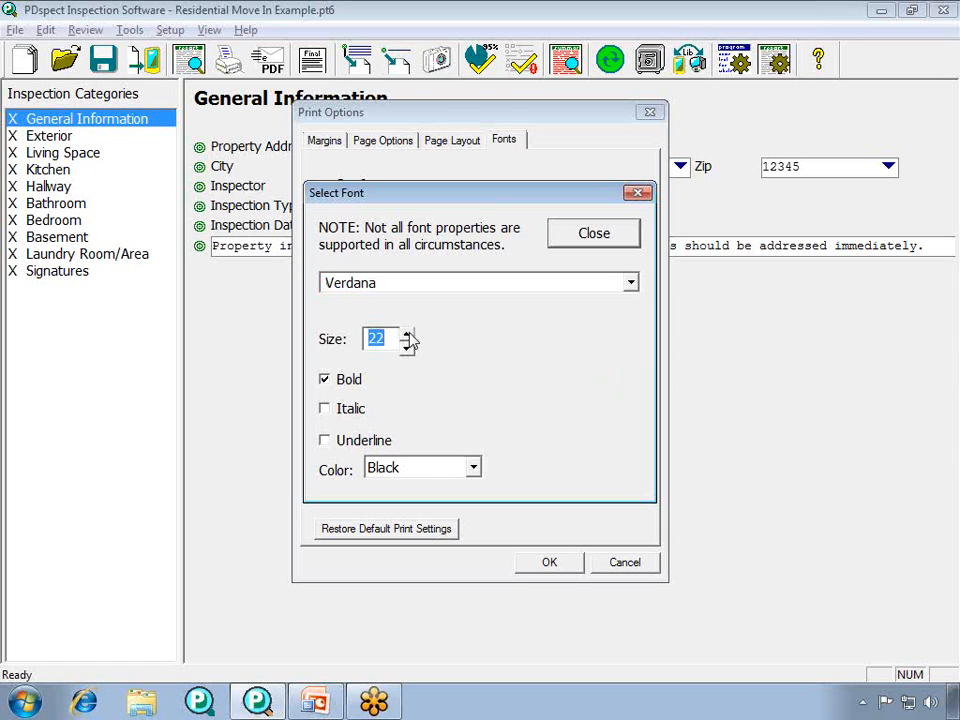
# - Underline the company name font, colour it Green, and apply the print settings
pyautogui.click(360, 443)
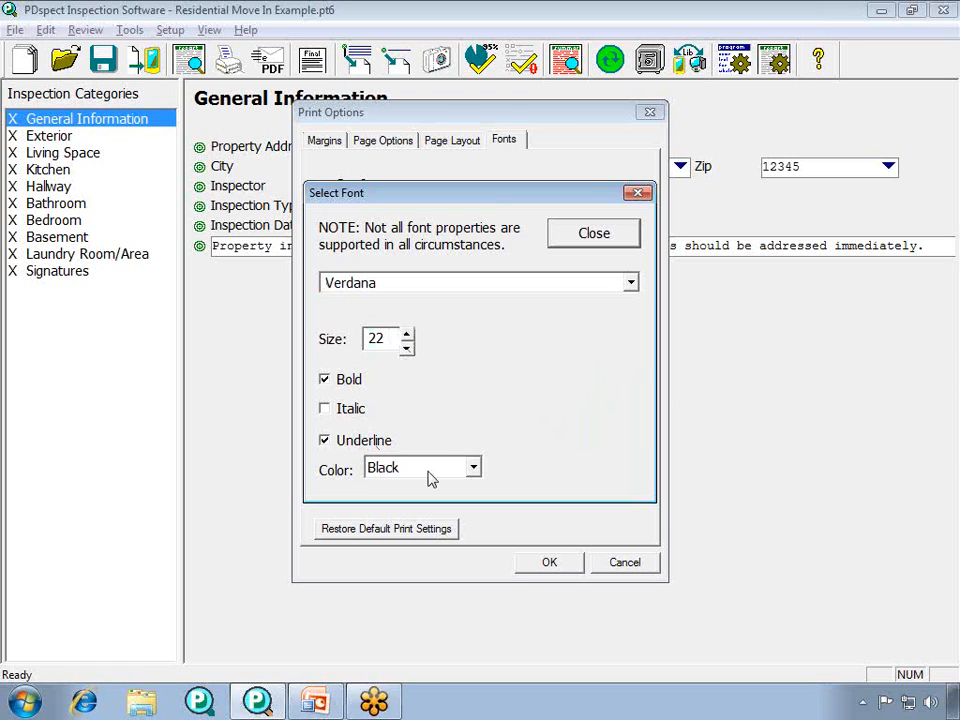
pyautogui.click(473, 468)
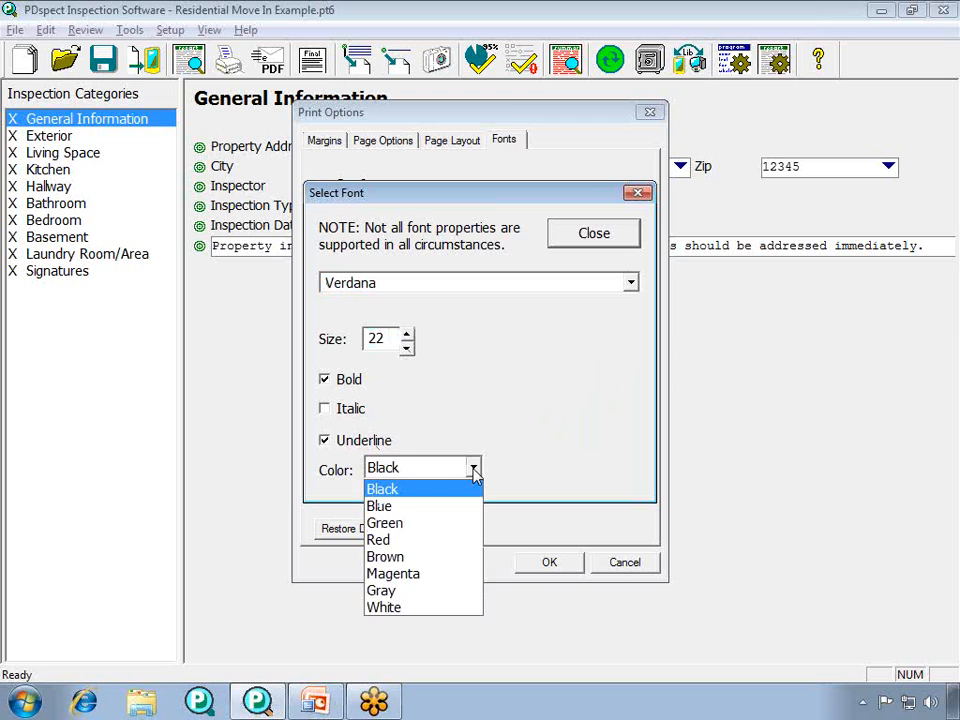
pyautogui.click(457, 522)
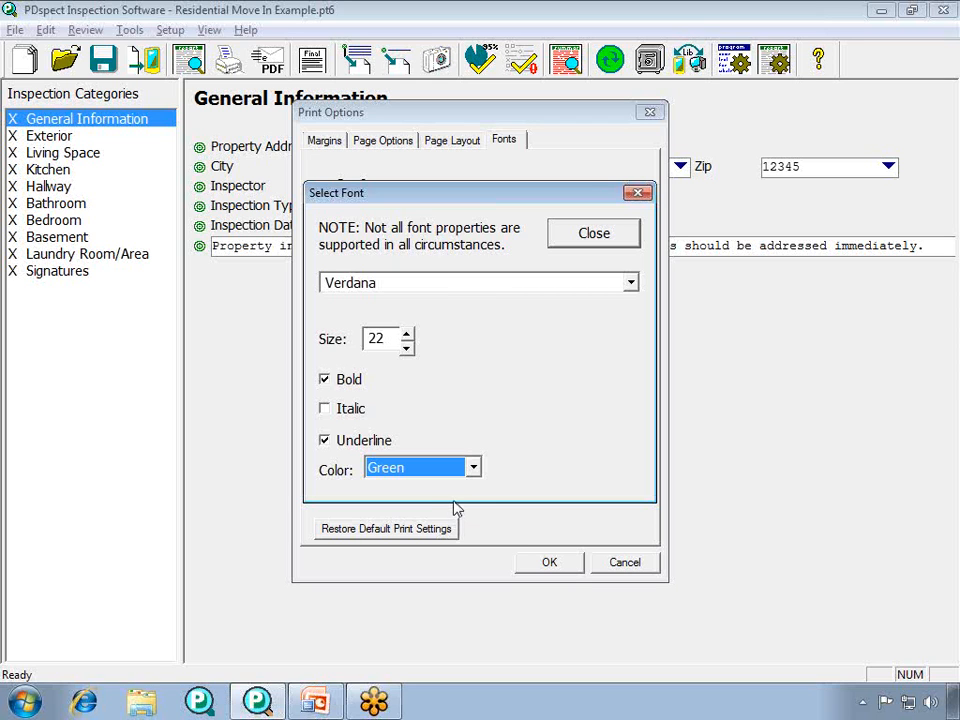
pyautogui.click(594, 234)
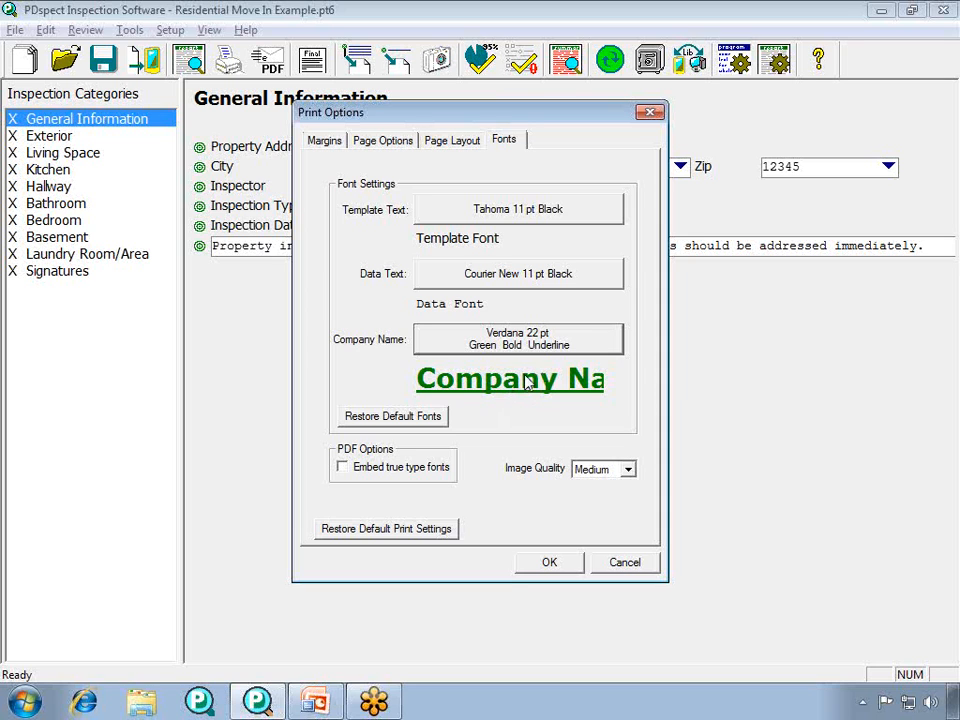
pyautogui.click(546, 566)
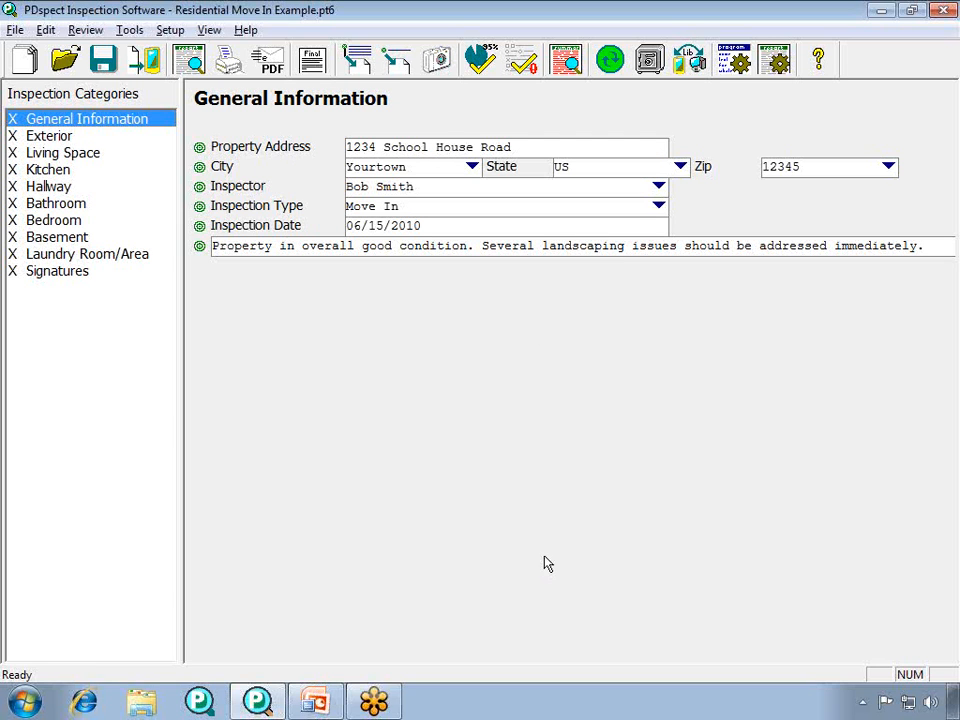
# - Preview the report with the same cover data, examine the company name, logo and date in the Definitions page's header, and close the preview
pyautogui.click(16, 31)
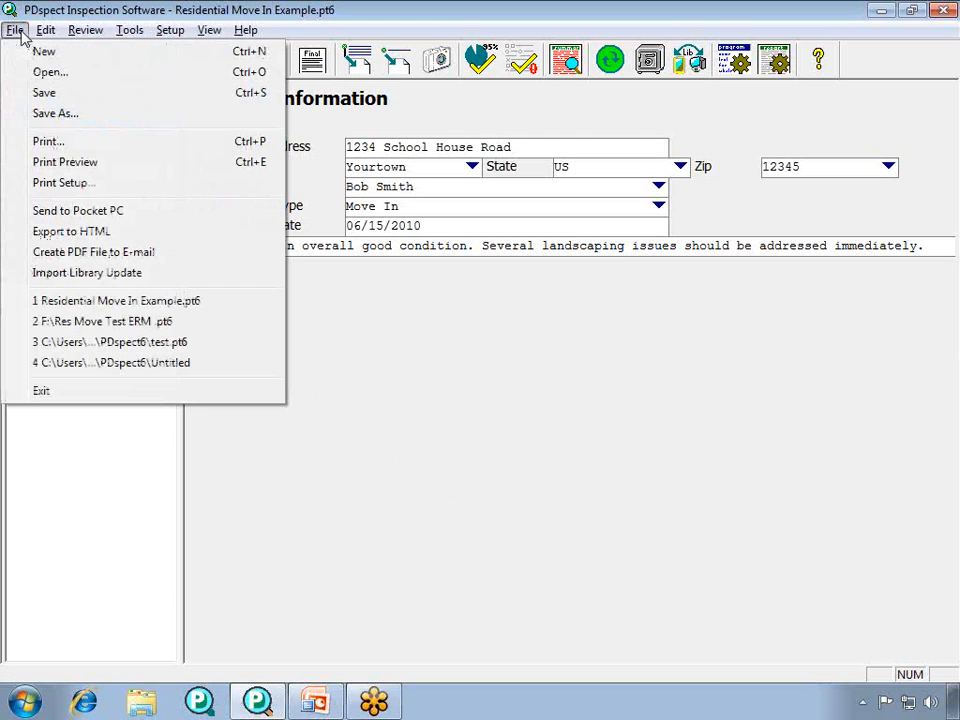
pyautogui.click(45, 163)
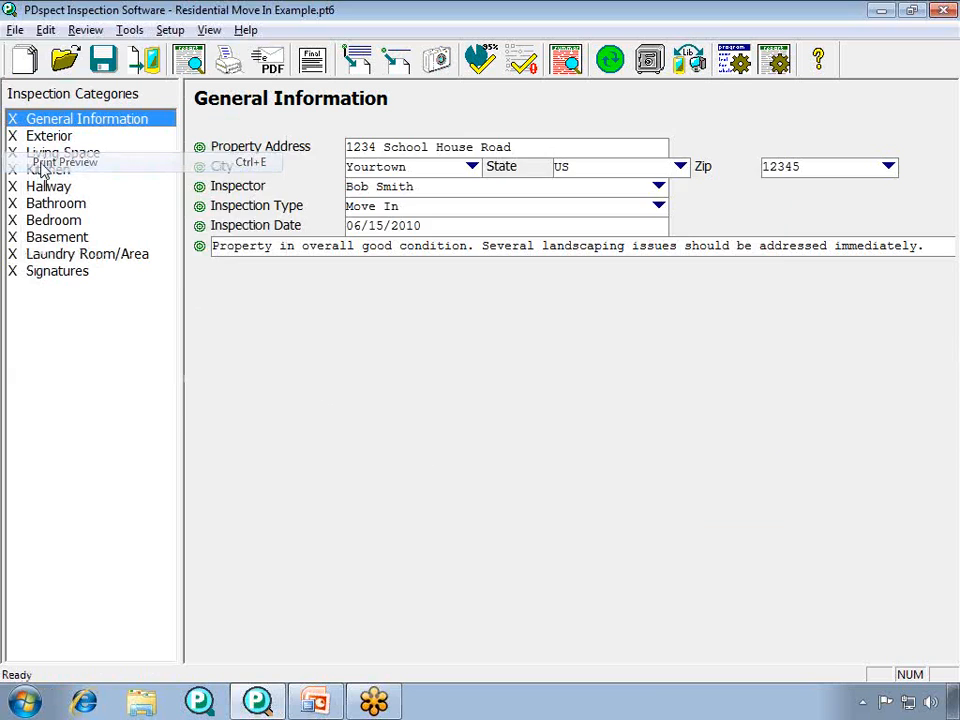
pyautogui.click(706, 186)
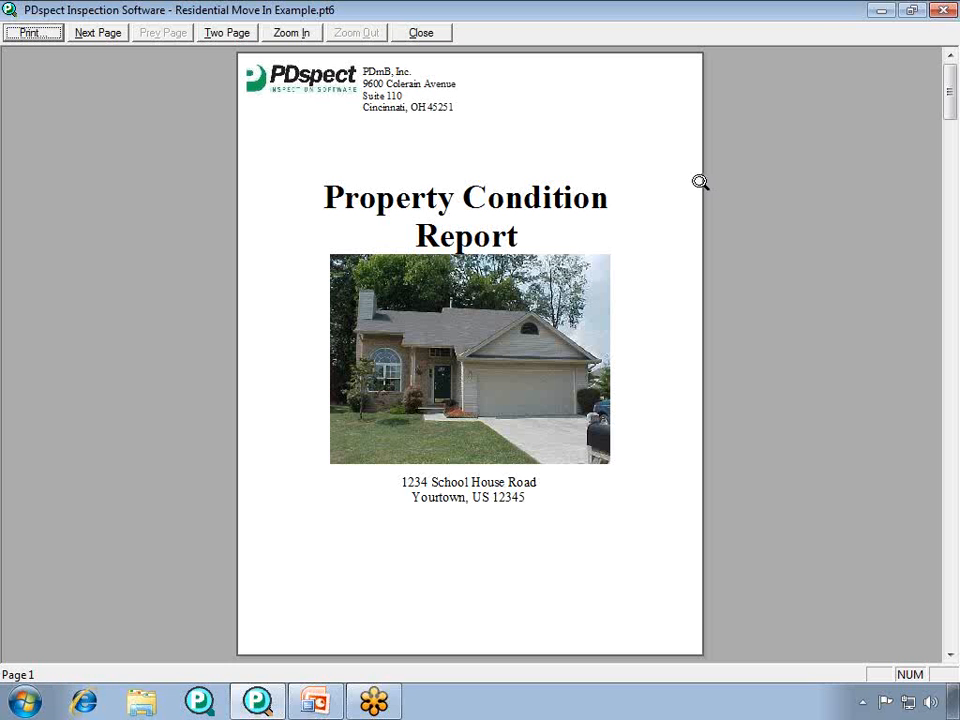
pyautogui.click(112, 40)
pyautogui.click(112, 40)
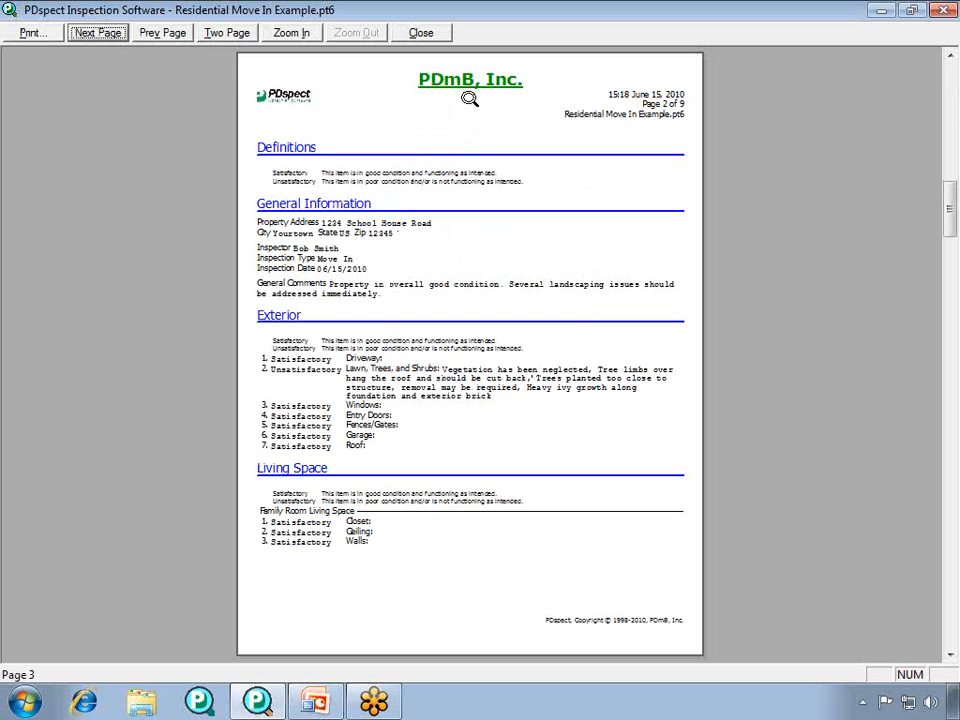
pyautogui.click(277, 102)
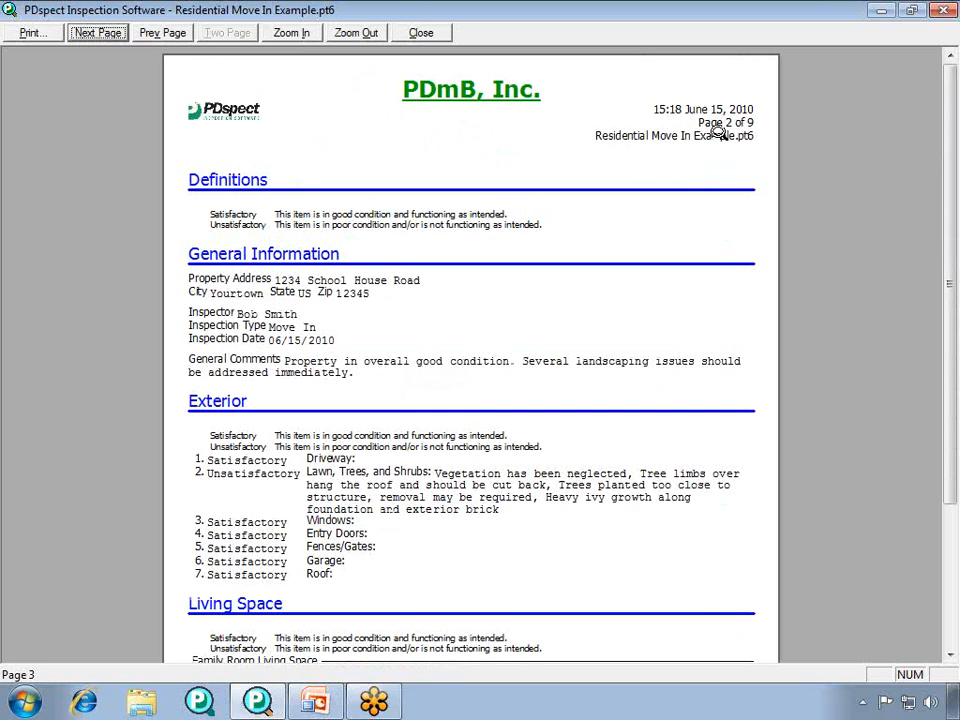
pyautogui.click(418, 36)
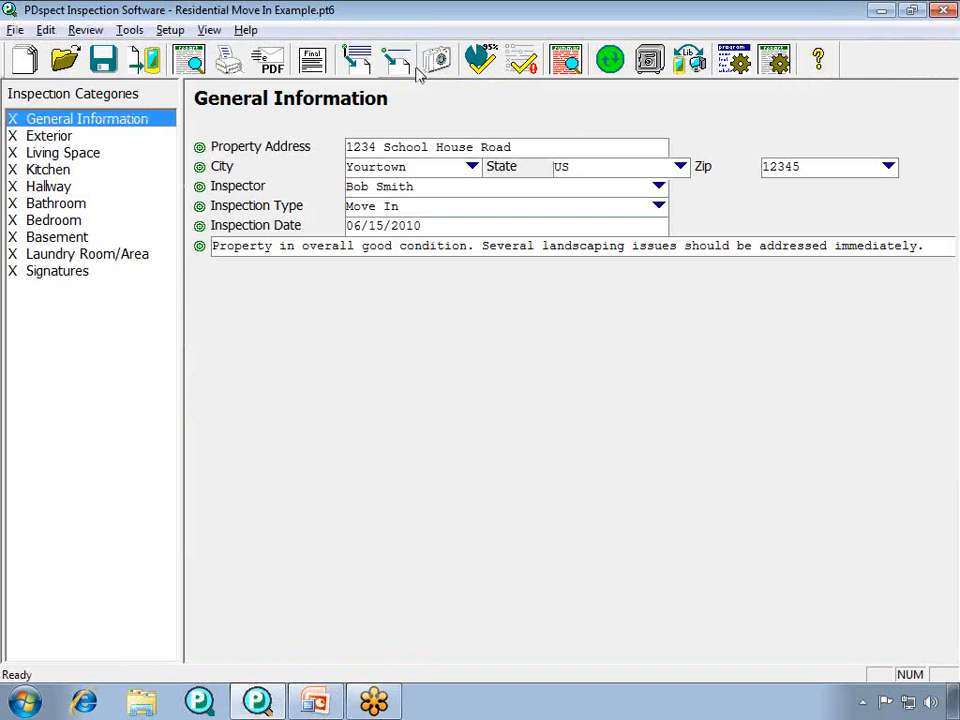
# - Review the print settings' margins, category headers and restore-defaults option, and leave without applying changes
pyautogui.click(170, 31)
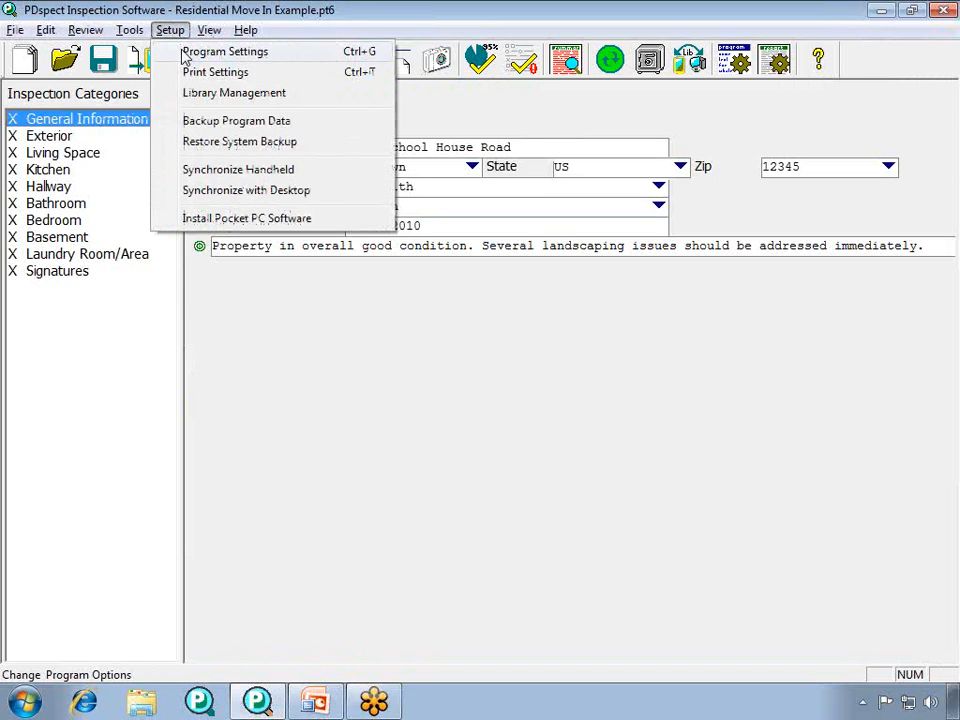
pyautogui.click(190, 76)
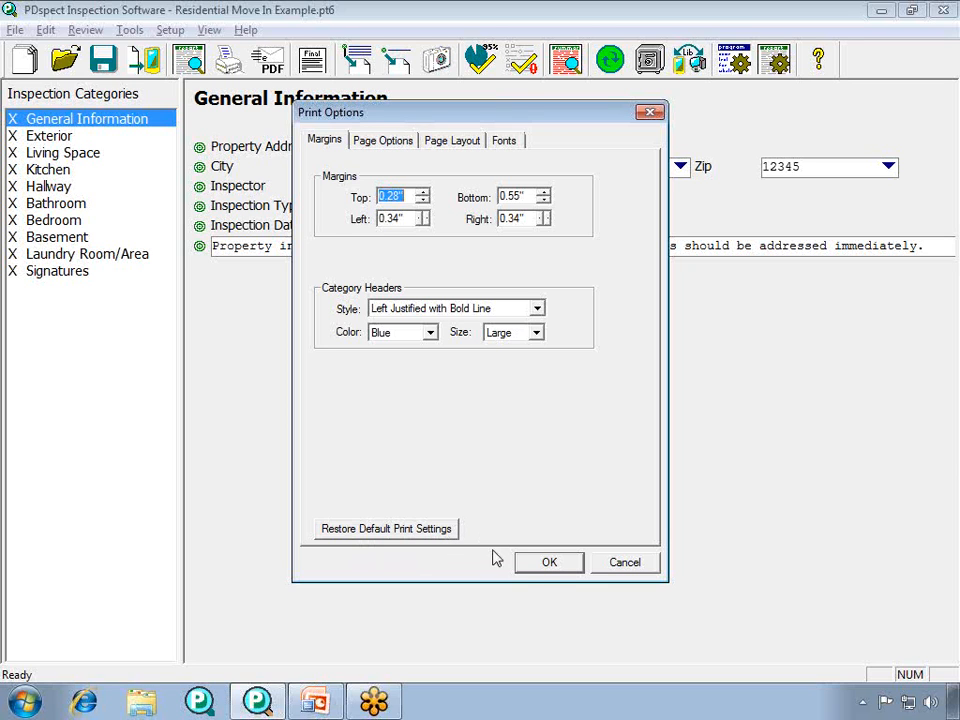
pyautogui.click(608, 566)
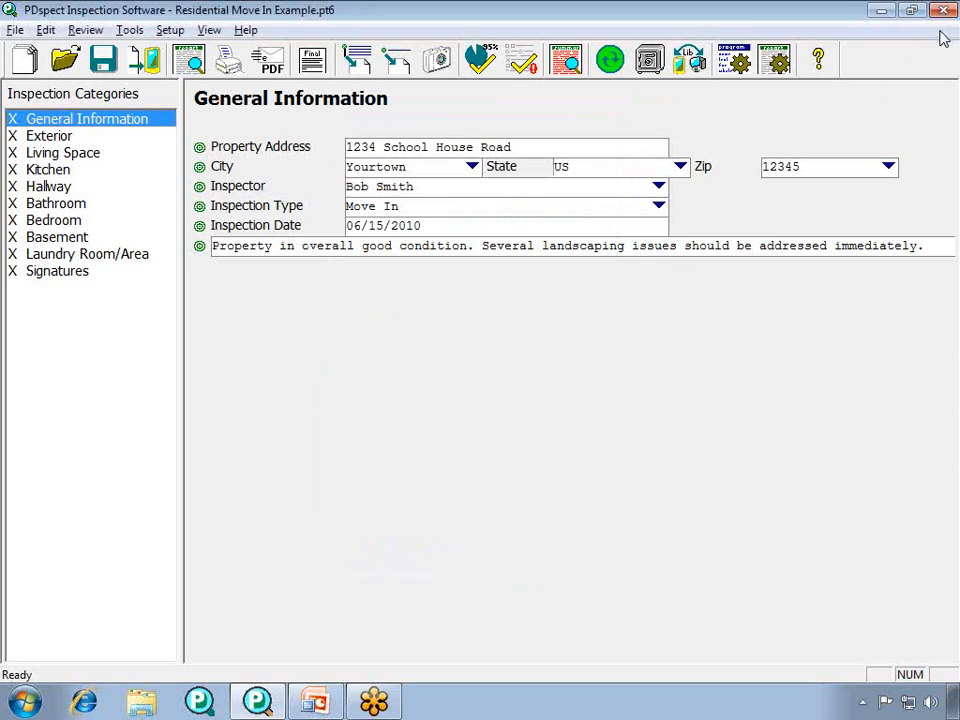